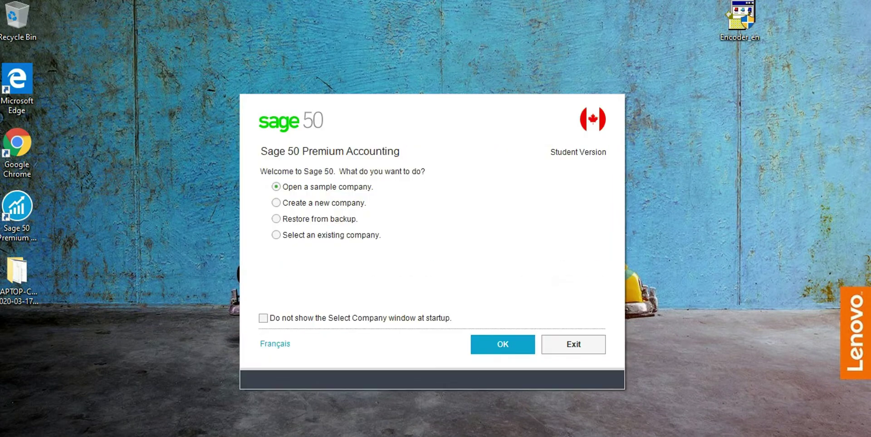
Start creating a new company and enter East West College as its name, leaving the address details blank.
click(278, 203)
key(Return)
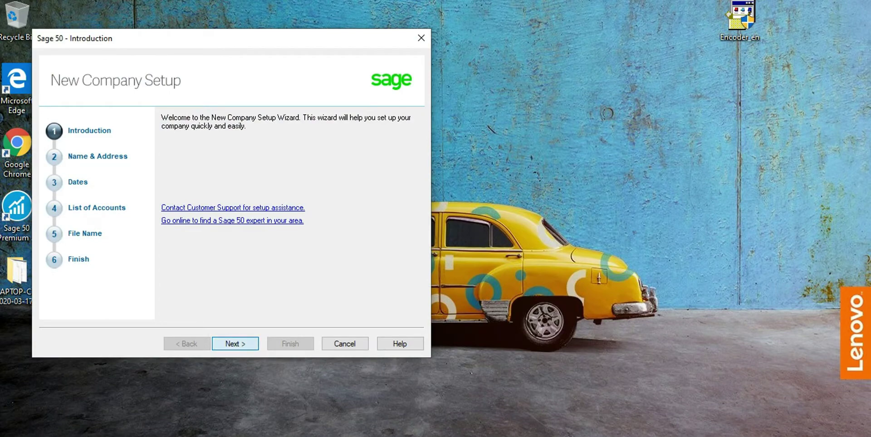
key(Return)
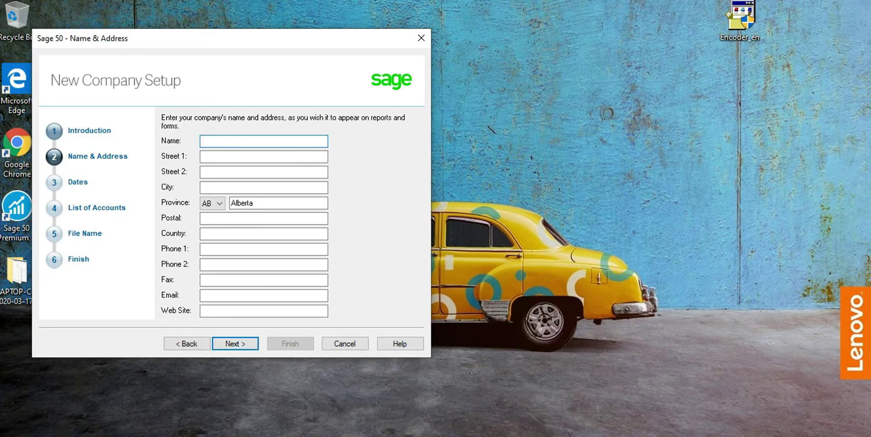
text(East West College)
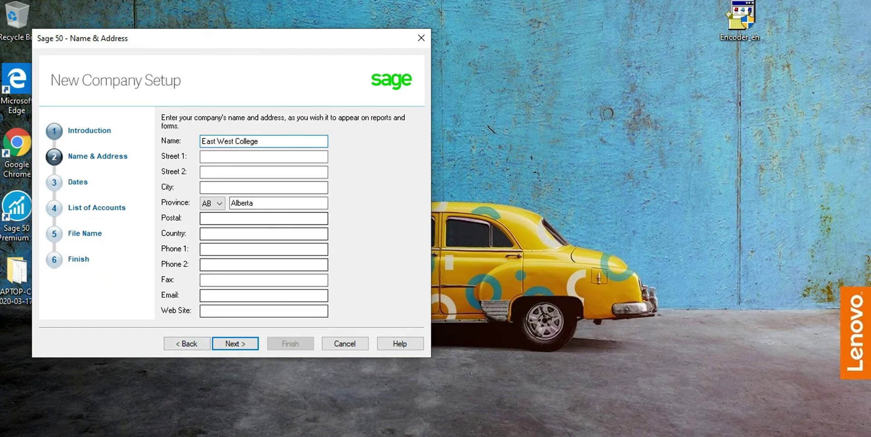
key(Return)
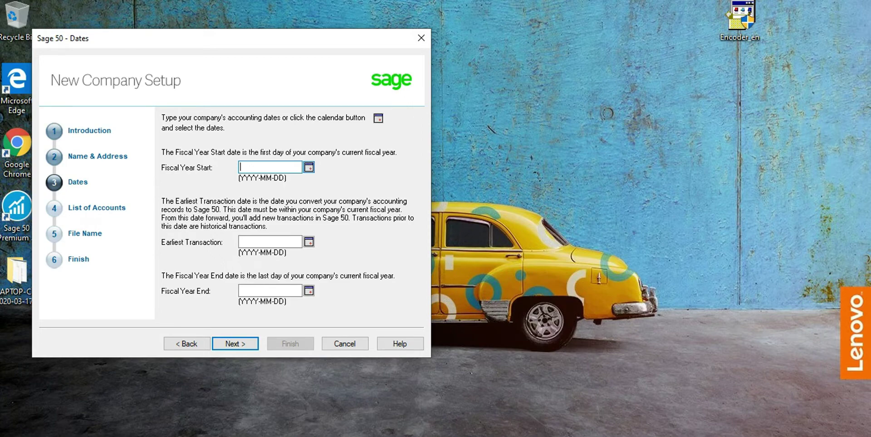
Set the fiscal year start date to 2020-01-01.
click(309, 167)
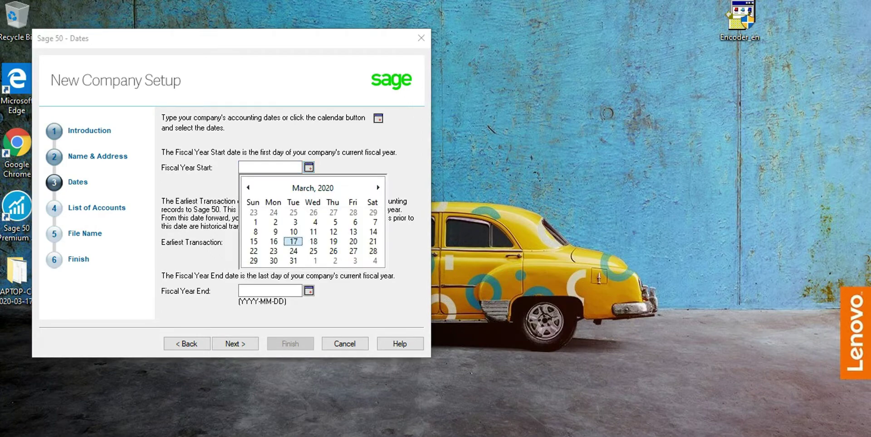
click(378, 187)
click(378, 187)
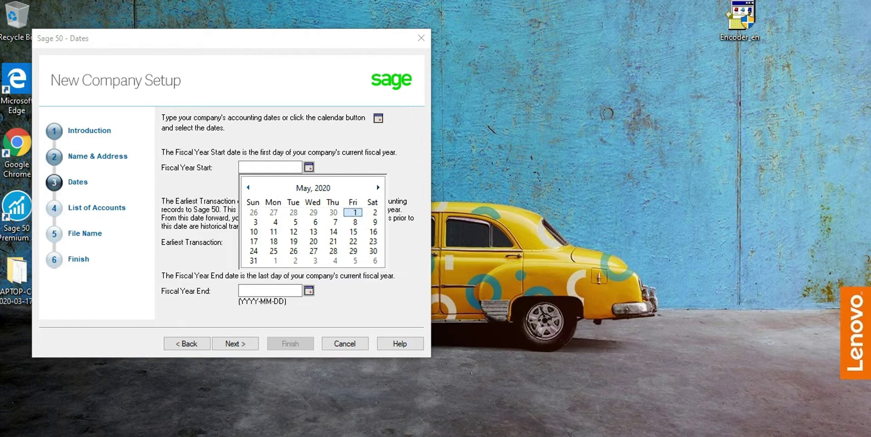
scroll(313, 222, up, 2)
scroll(313, 222, up, 2)
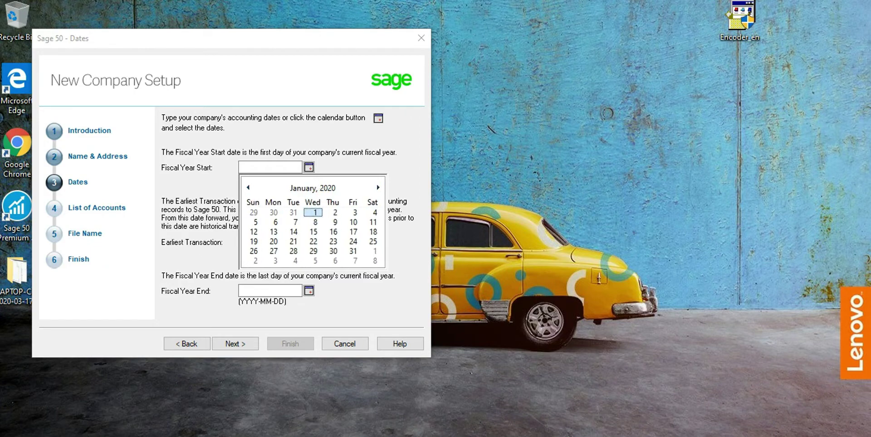
click(313, 213)
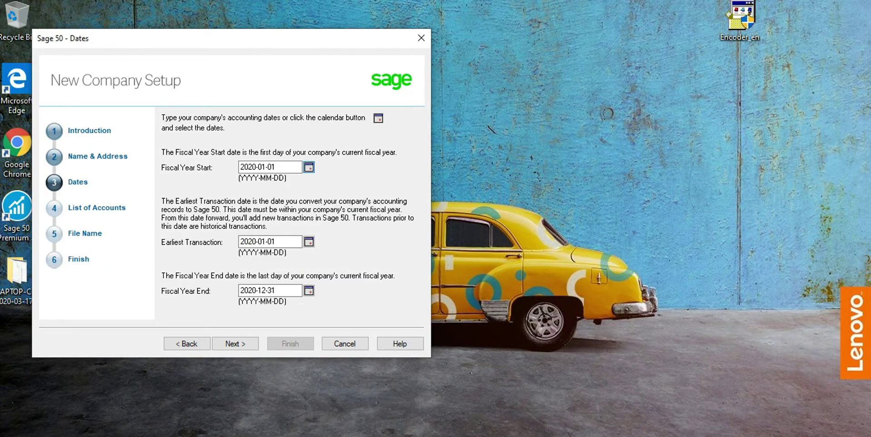
Set the earliest transaction date to 2020-11-30 and accept the company's accounting dates.
click(309, 242)
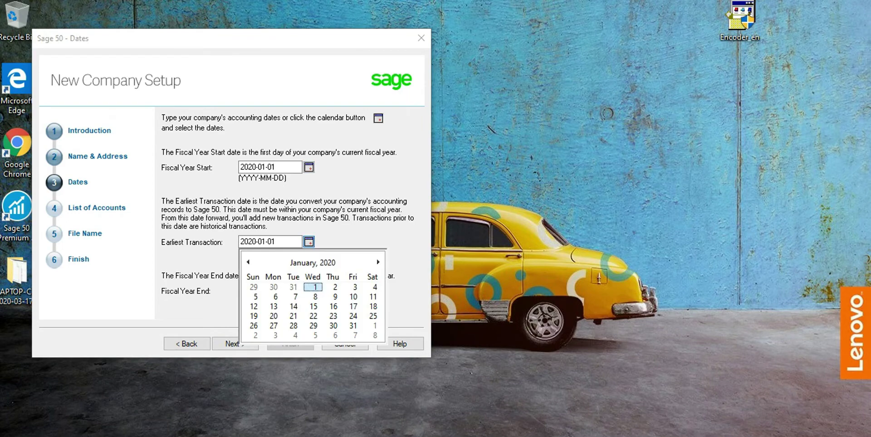
click(376, 258)
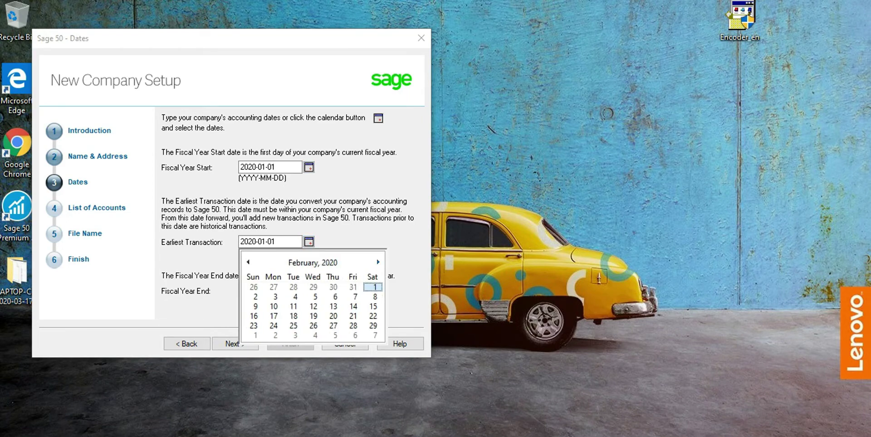
click(377, 258)
click(377, 259)
click(376, 258)
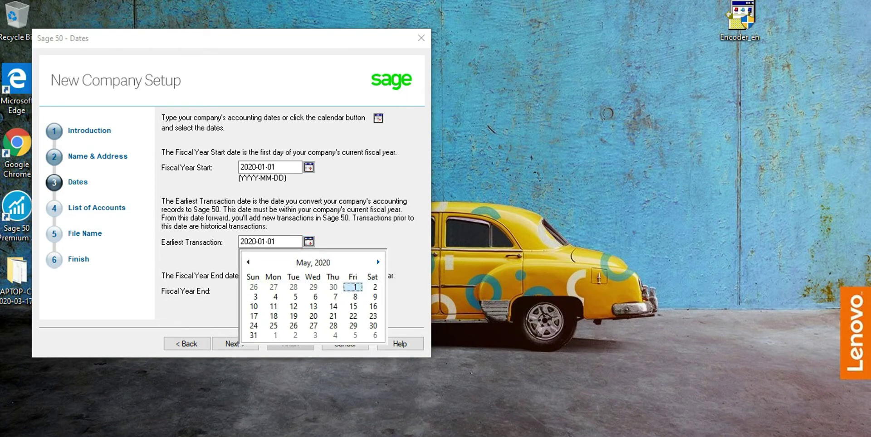
click(376, 258)
click(378, 262)
click(378, 262)
click(378, 261)
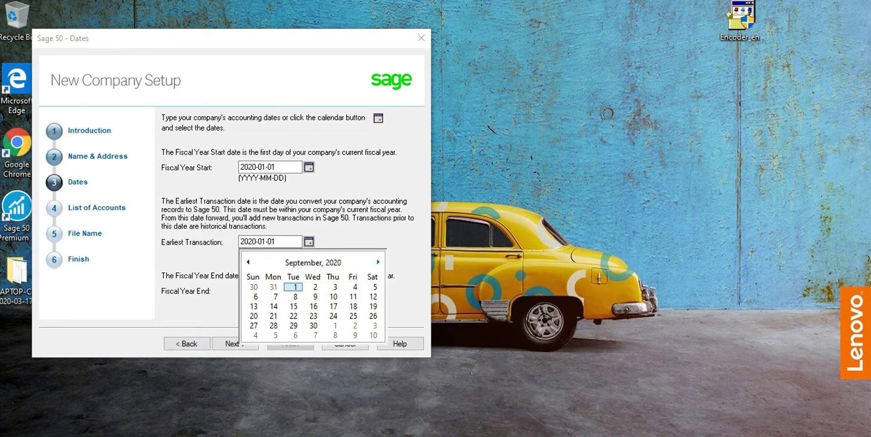
click(378, 262)
click(378, 262)
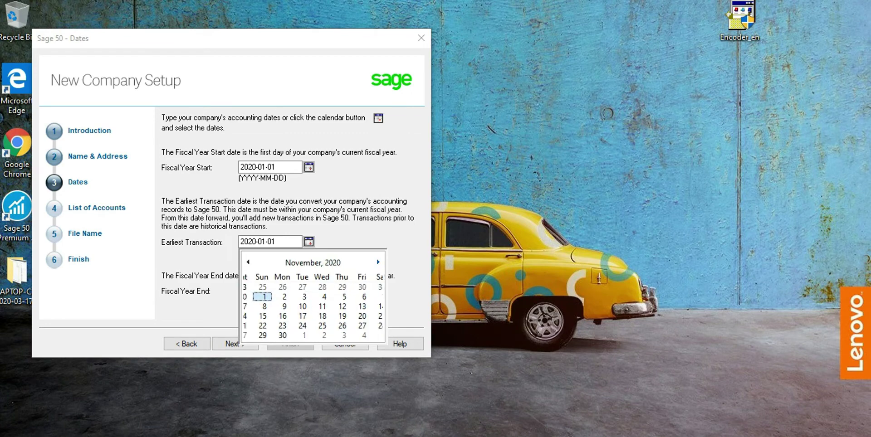
click(274, 335)
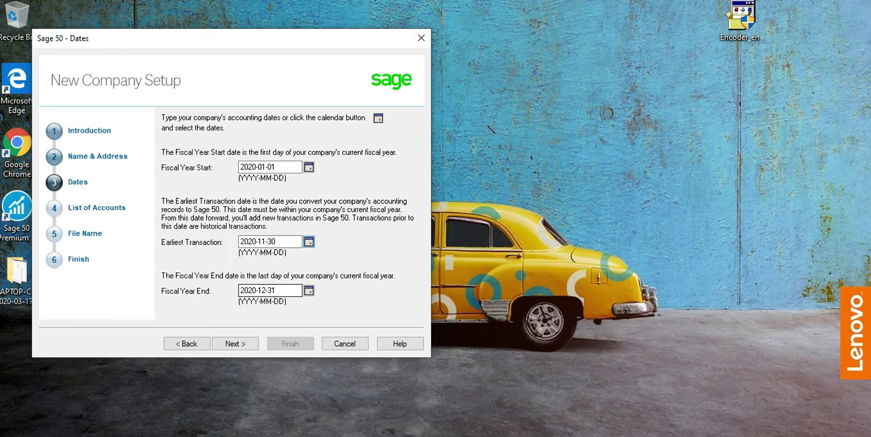
click(235, 344)
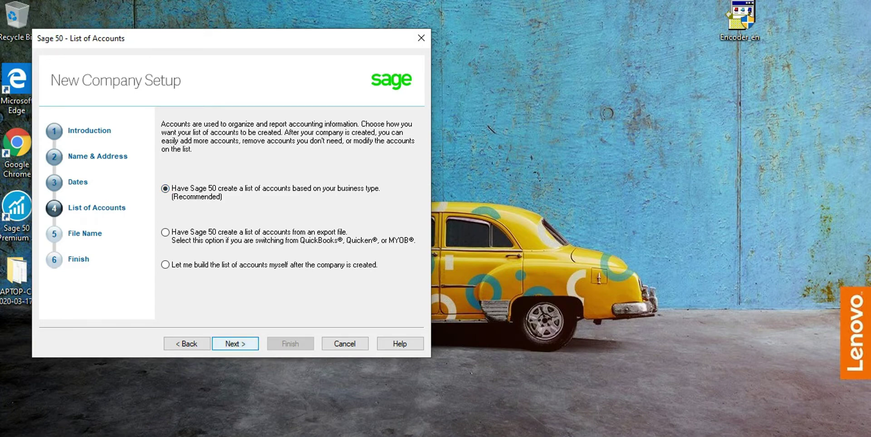
Keep the list of accounts based on business type and set the ownership structure to Incorporated Company (owned by shareholders).
click(235, 344)
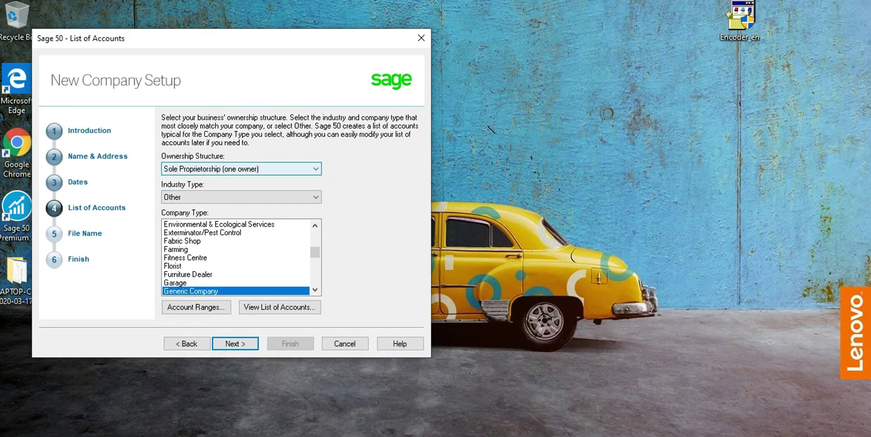
click(241, 169)
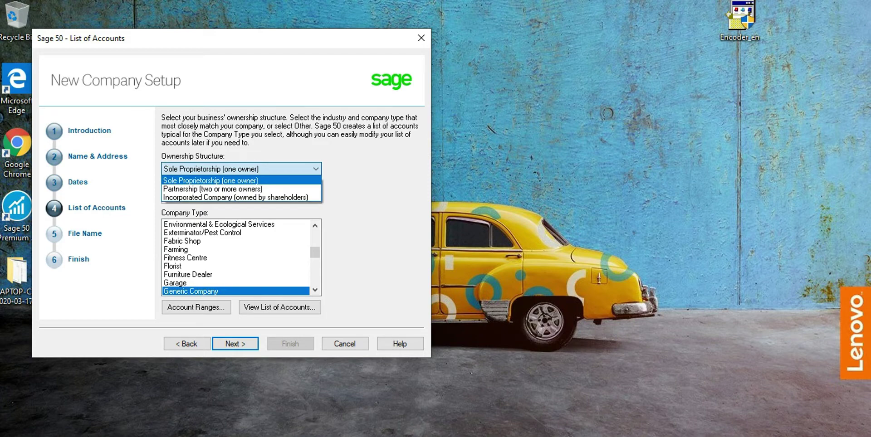
key(Down)
key(Down)
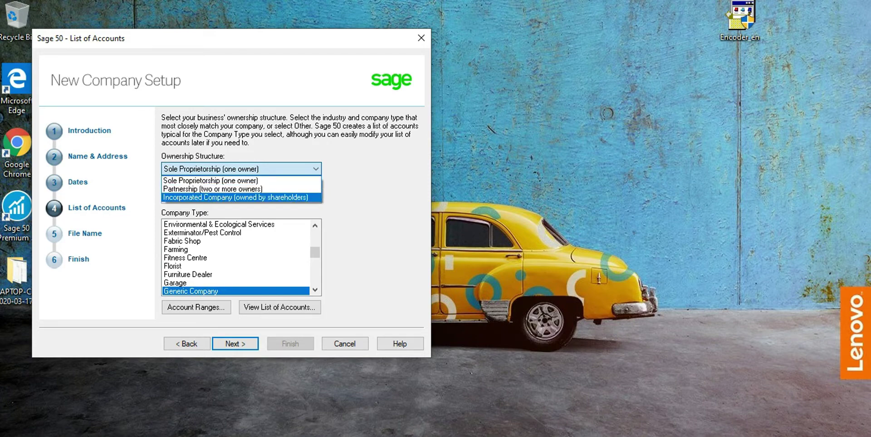
key(Return)
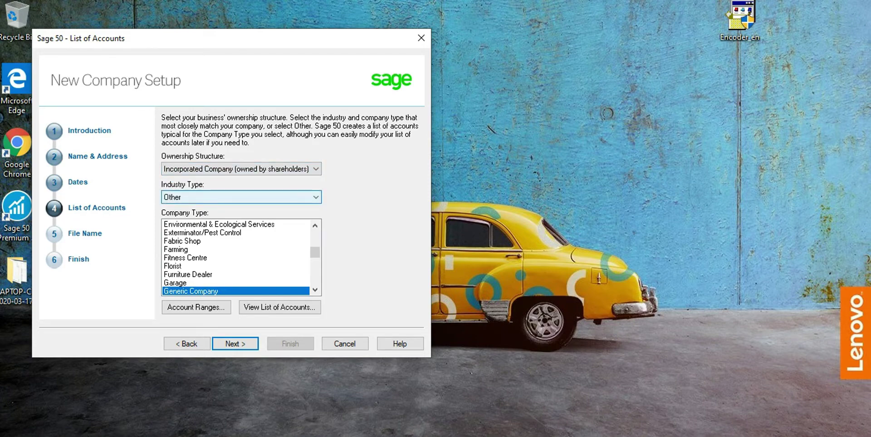
Set the industry type to Service and the company type to Generic Company.
key(alt+Down)
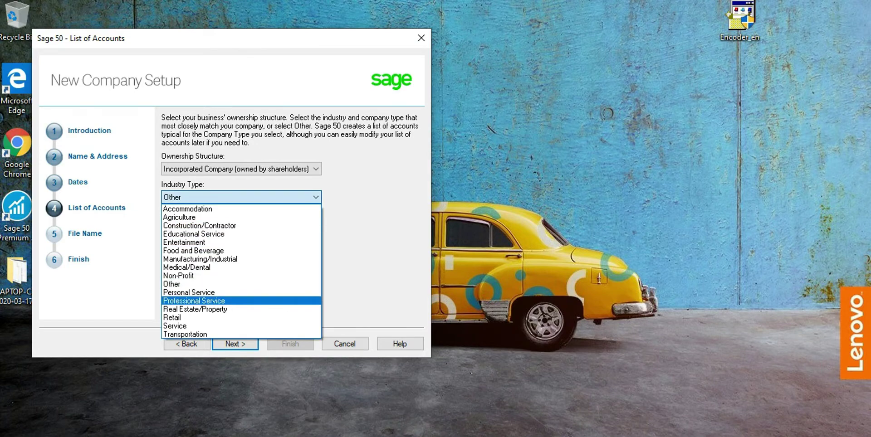
key(Return)
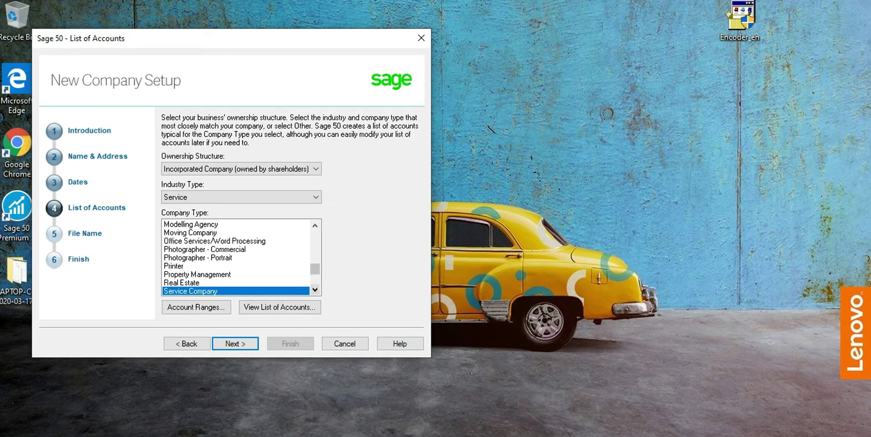
scroll(315, 225, up, 3)
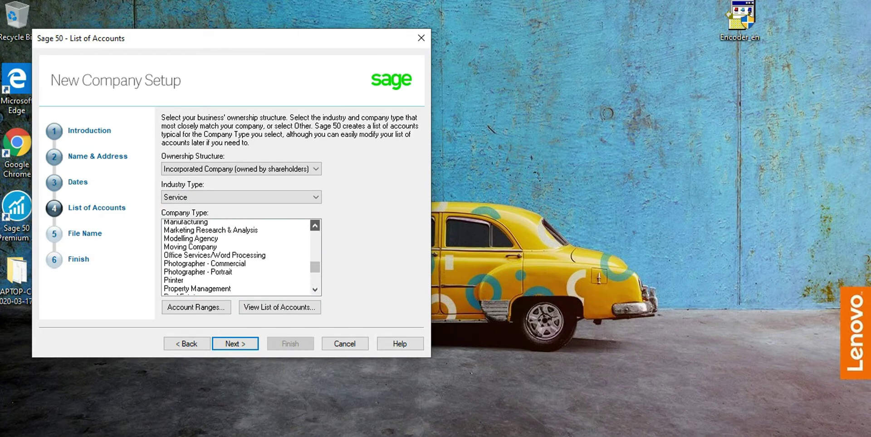
scroll(240, 257, up, 1)
scroll(240, 257, up, 4)
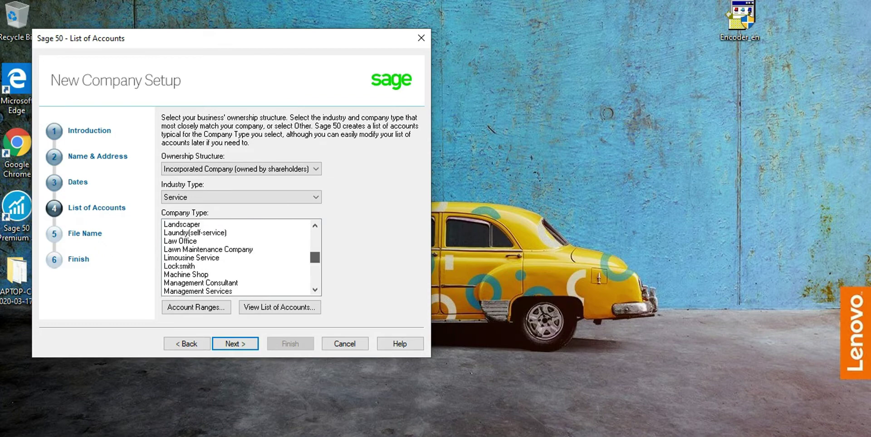
scroll(236, 257, up, 2)
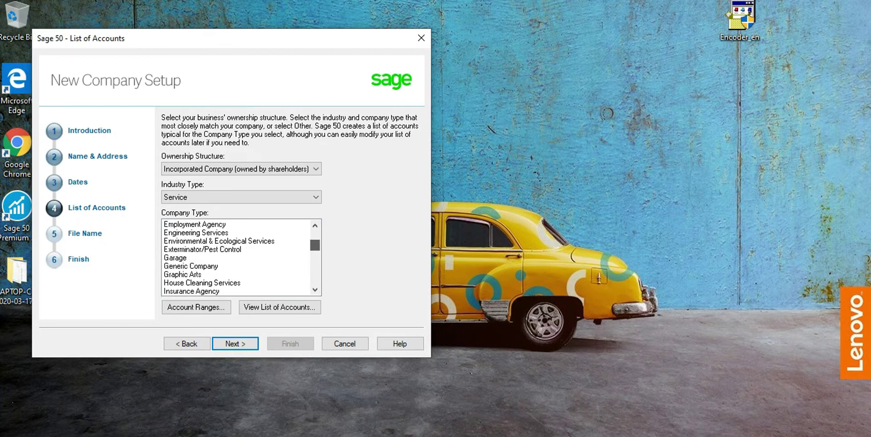
click(315, 225)
click(315, 225)
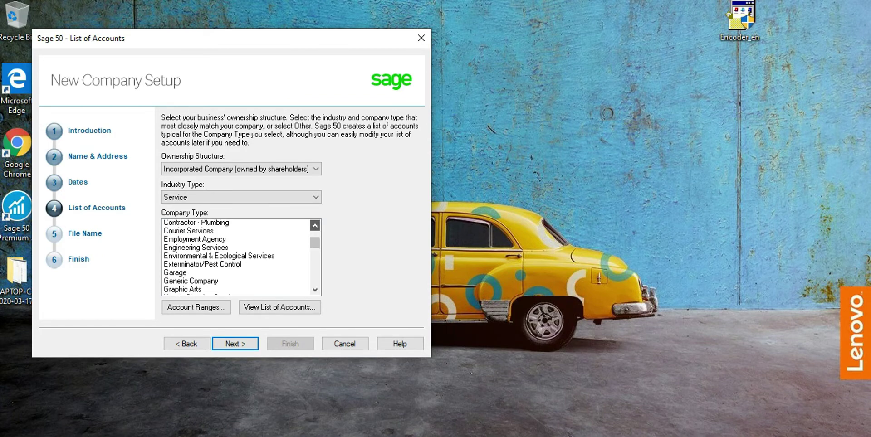
click(315, 225)
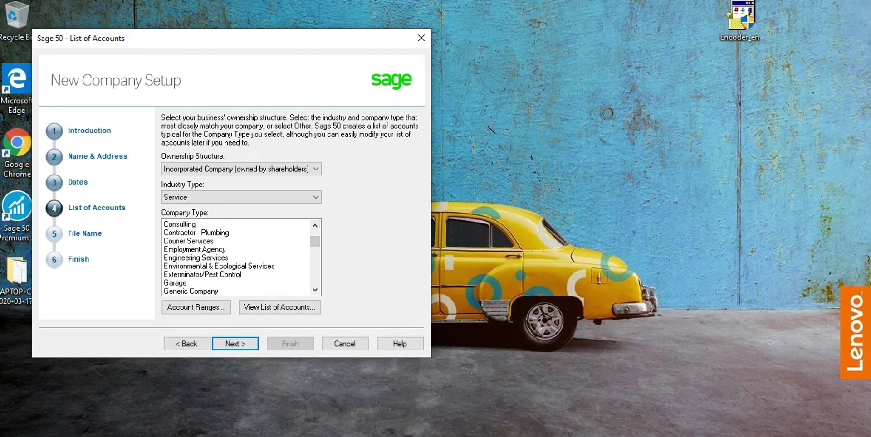
click(315, 290)
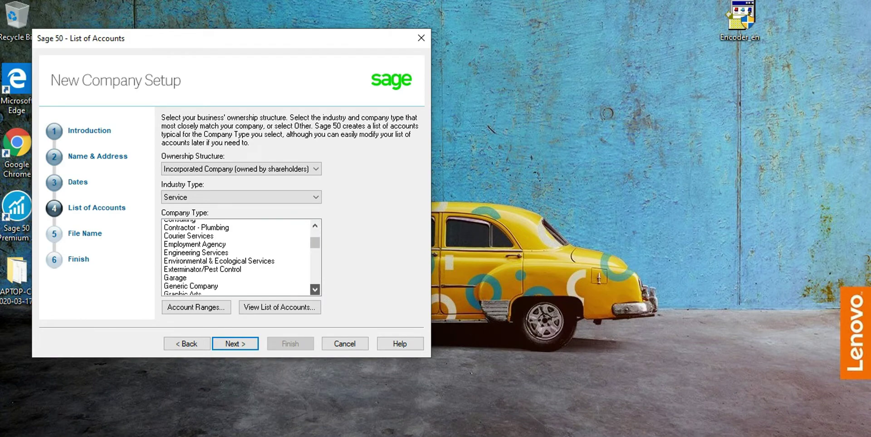
click(315, 290)
click(315, 290)
click(314, 290)
click(315, 290)
click(315, 290)
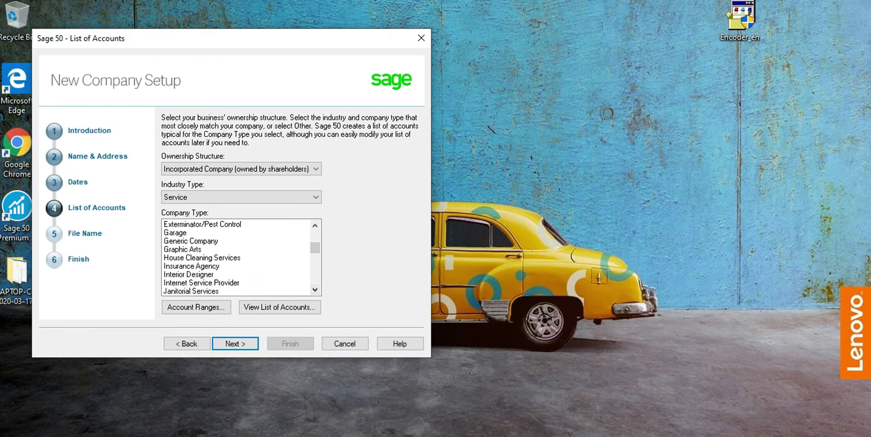
click(204, 241)
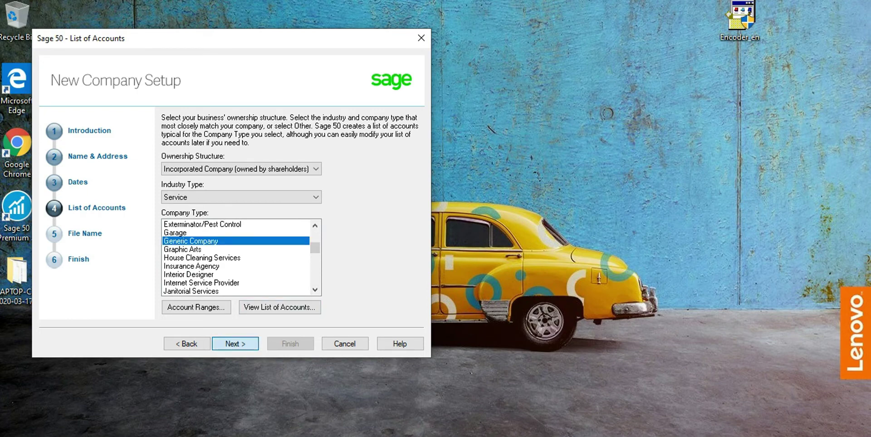
click(235, 344)
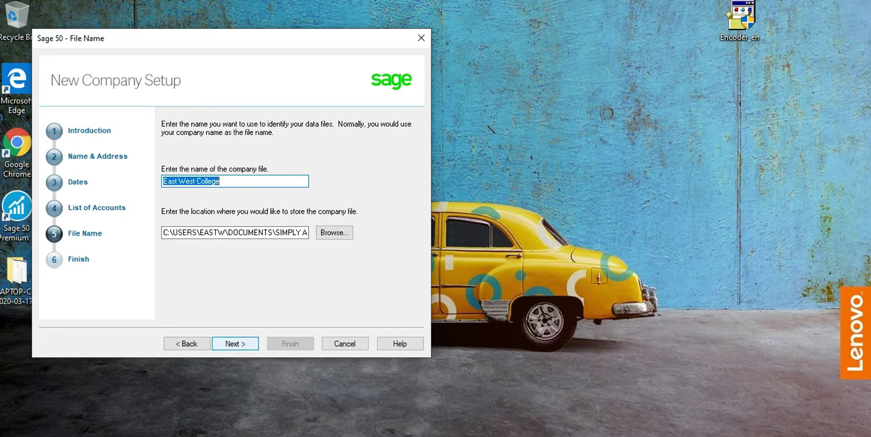
Create the East West College company file in the proposed folder and complete the setup, dismissing the welcome window.
key(Return)
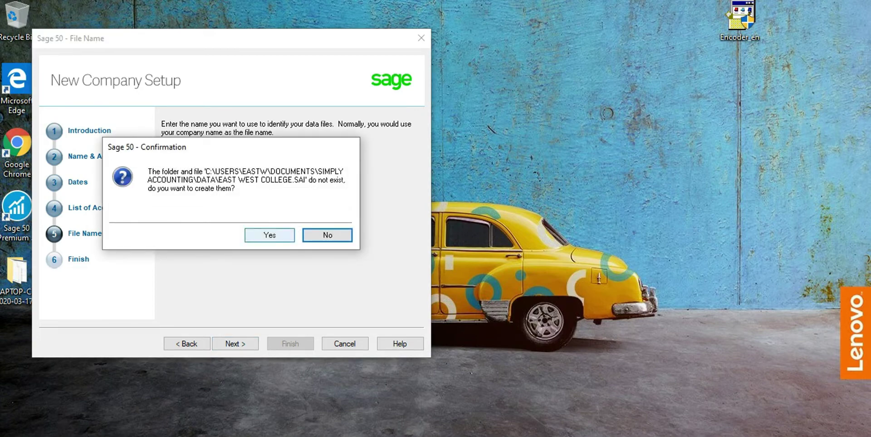
click(269, 235)
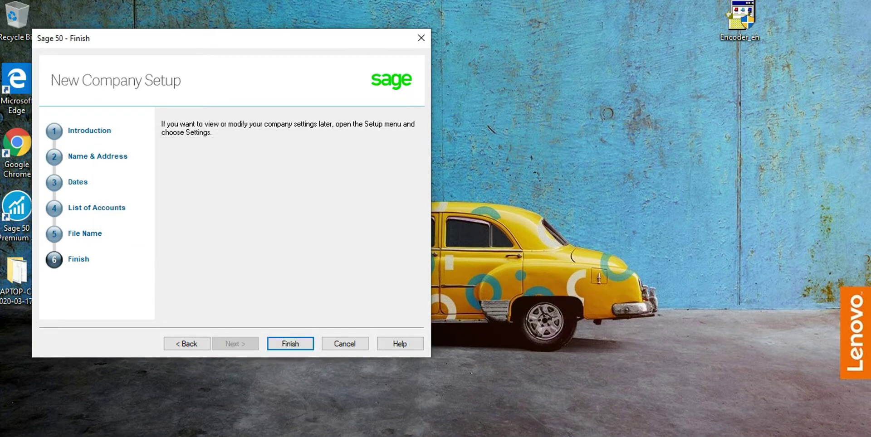
key(Return)
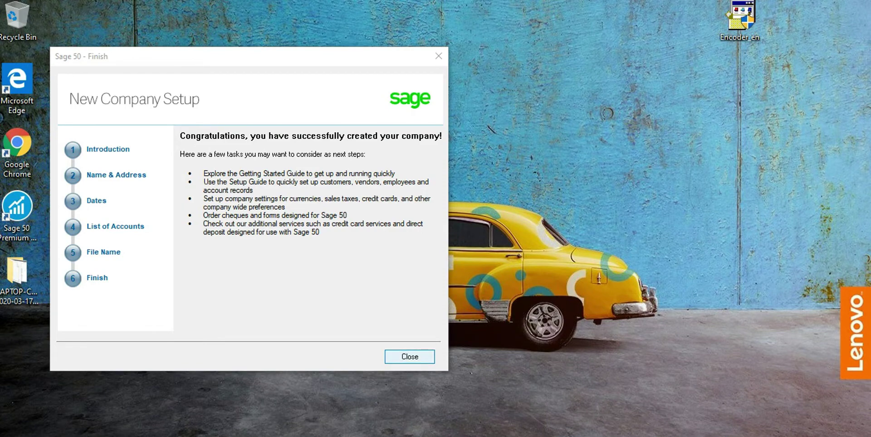
key(Return)
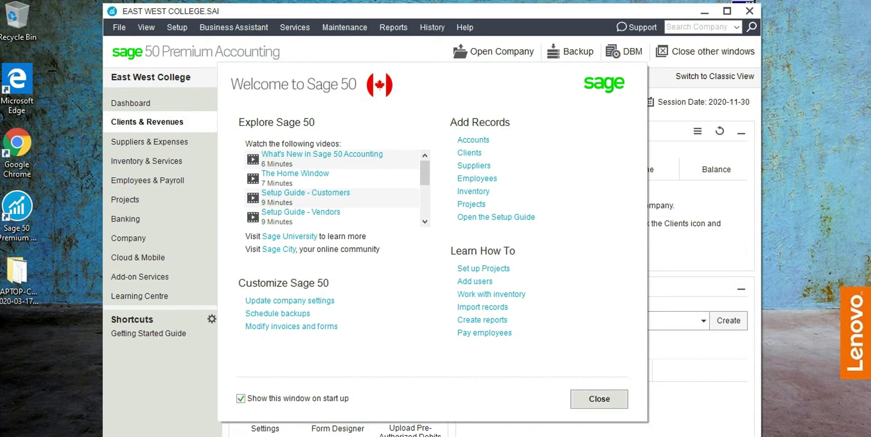
click(599, 399)
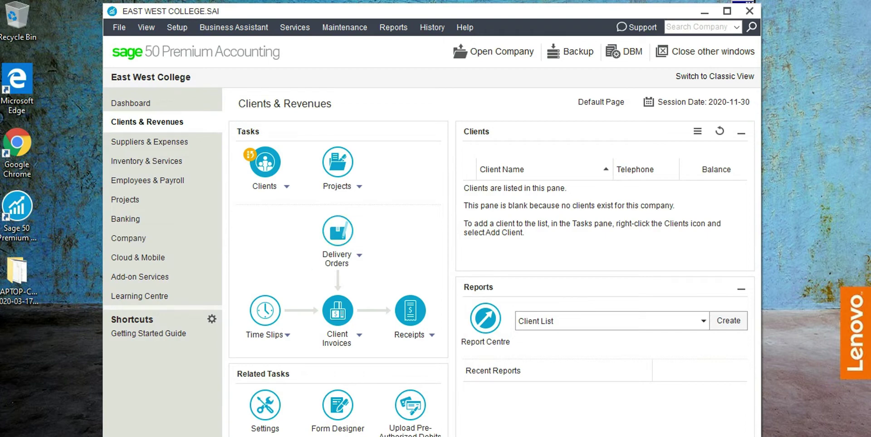
Display the company's chart of accounts list and shift its window slightly aside.
click(128, 239)
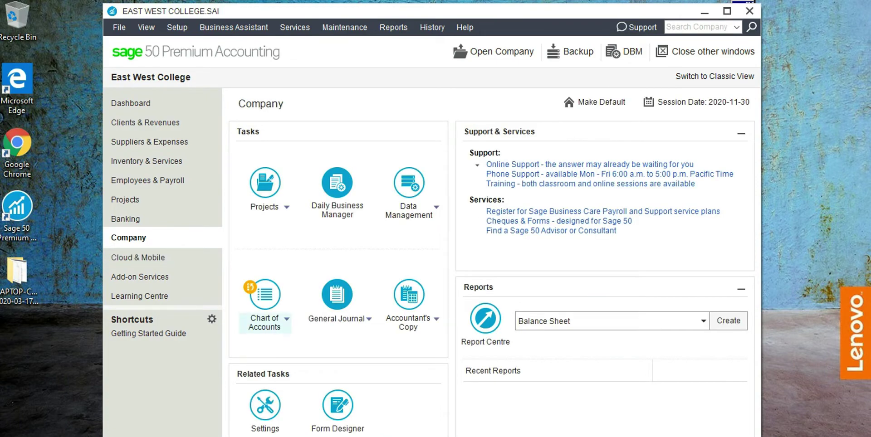
click(265, 323)
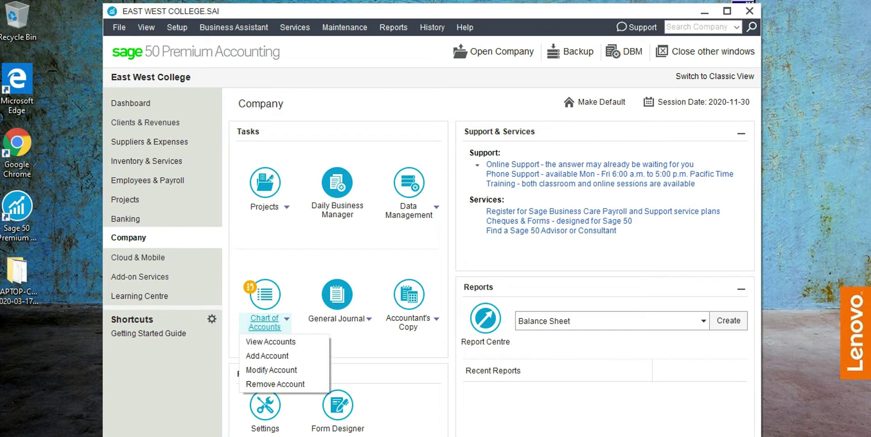
click(271, 342)
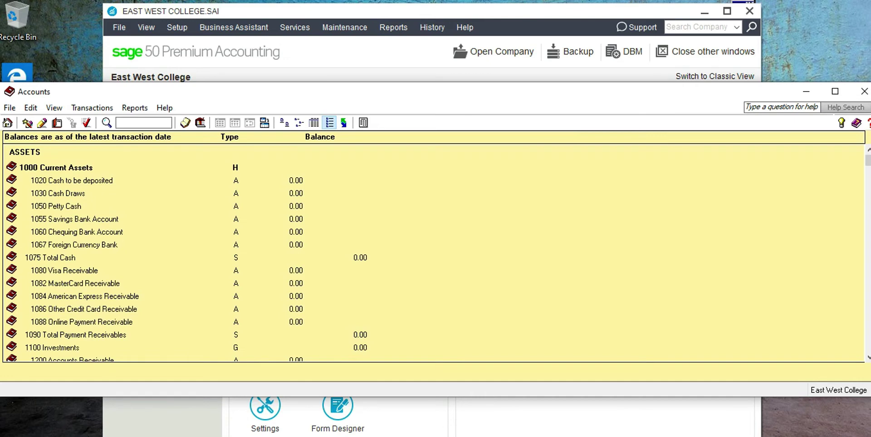
drag(409, 91, 435, 94)
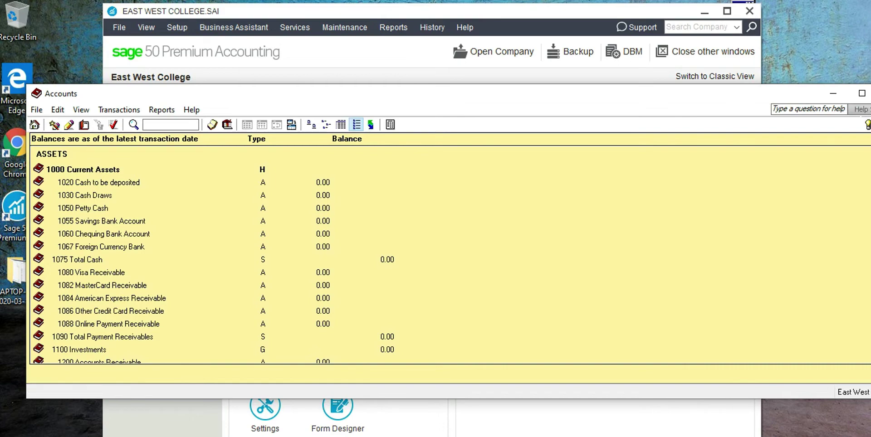
key(alt+Tab)
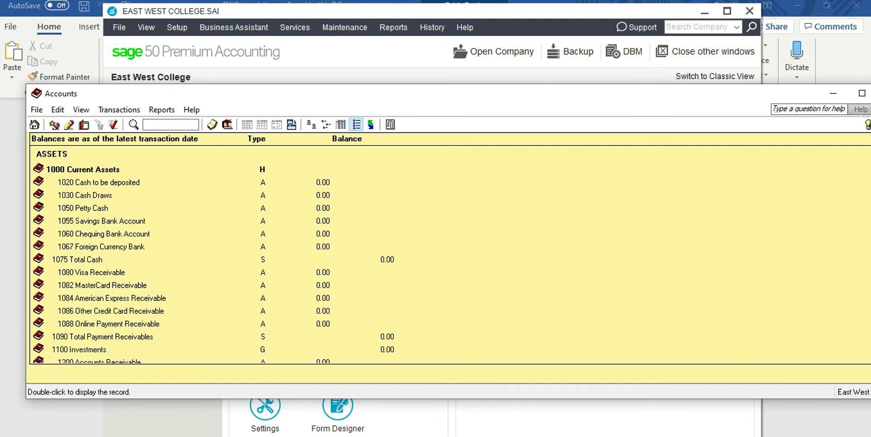
Rename account 1060 Chequing Bank Account as Cash and save the record.
click(105, 234)
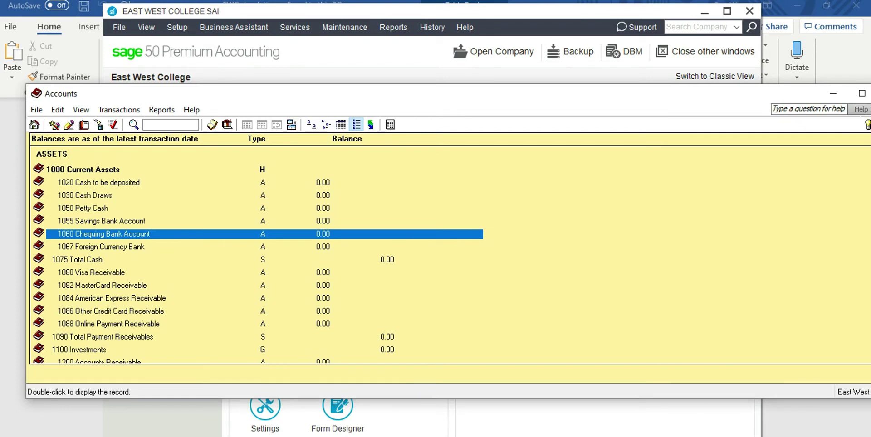
double_click(104, 234)
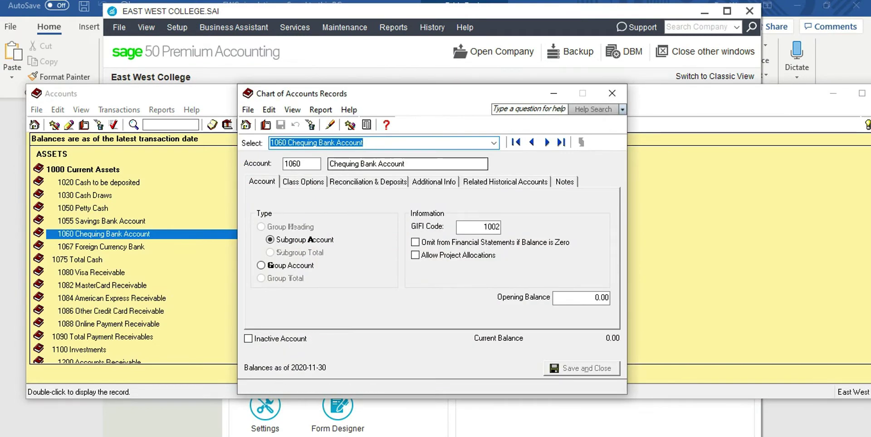
key(Tab)
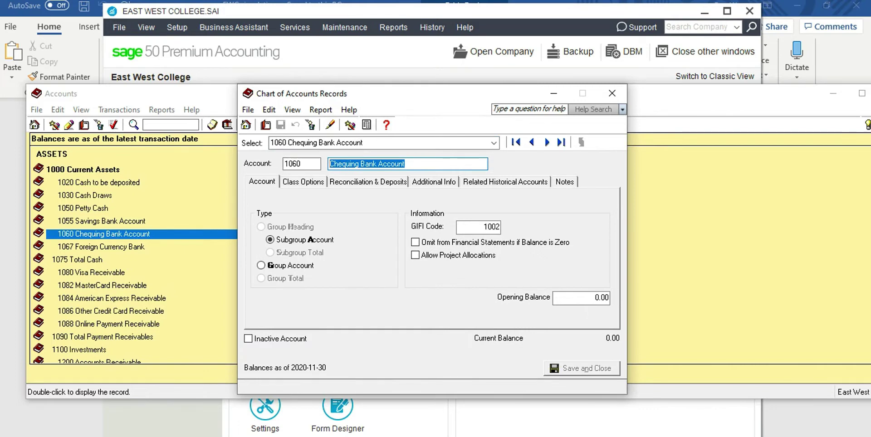
key(Escape)
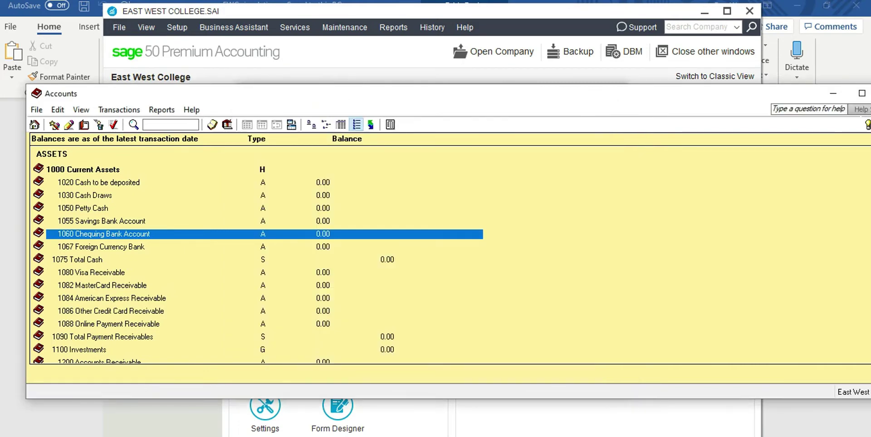
key(Return)
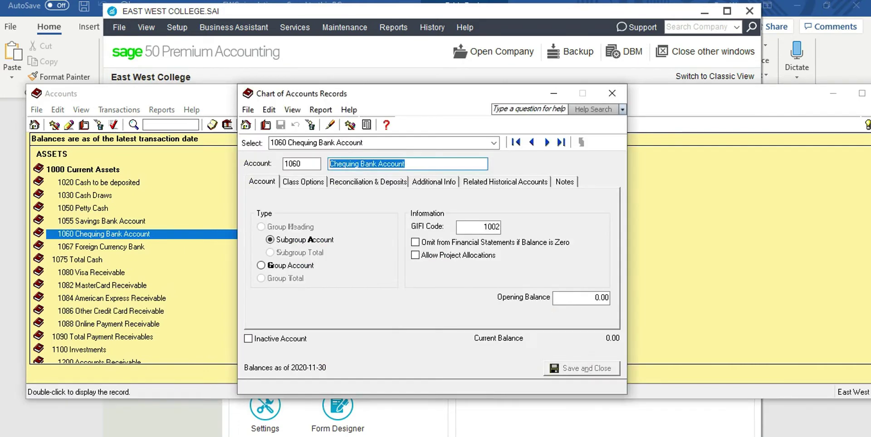
key(BackSpace)
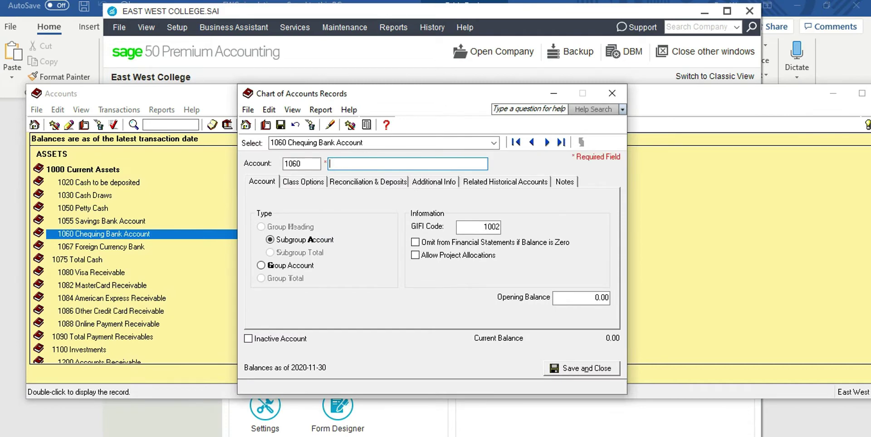
text(Cash)
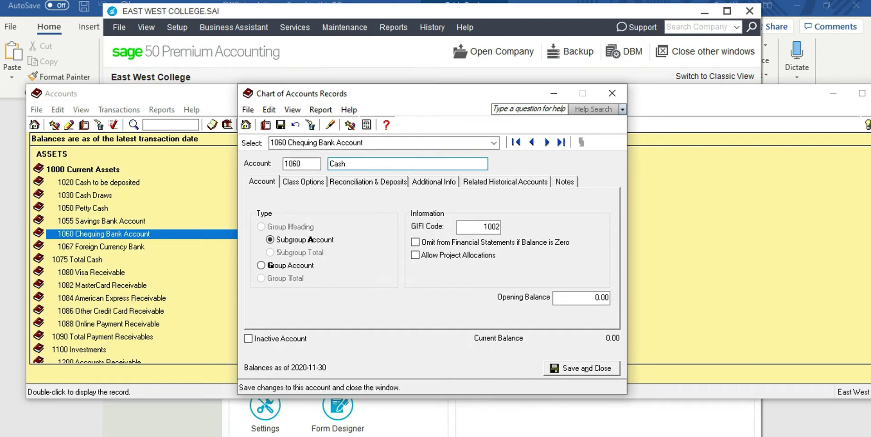
click(582, 369)
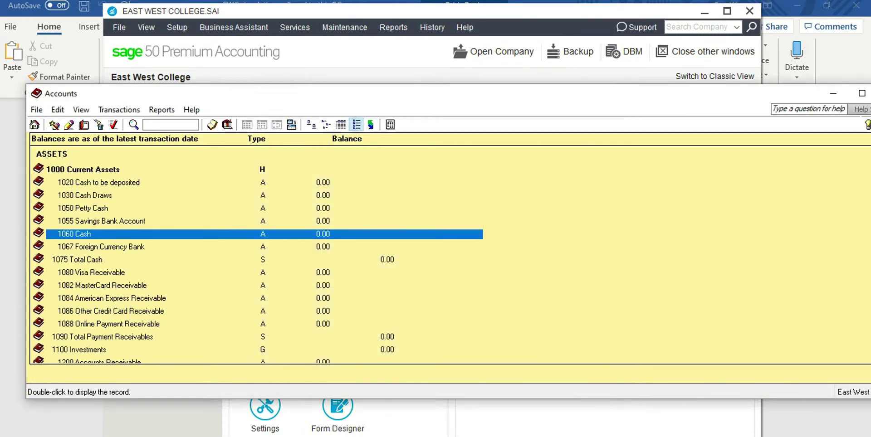
Remove the accounts 1020 Cash to be deposited, 1030 Cash Draws, 1050 Petty Cash and 1055 Savings Bank Account from the current assets.
click(107, 183)
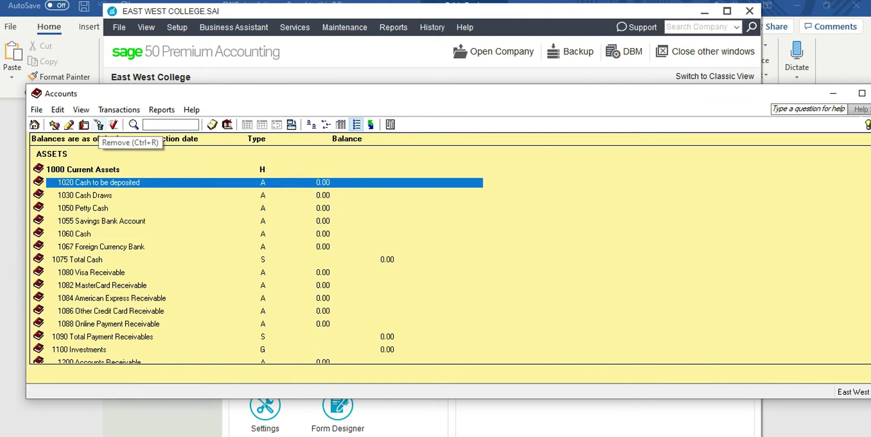
click(99, 125)
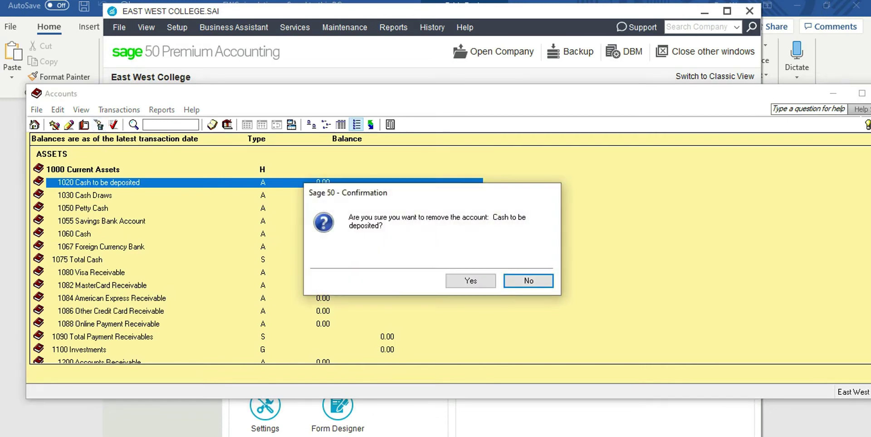
click(470, 281)
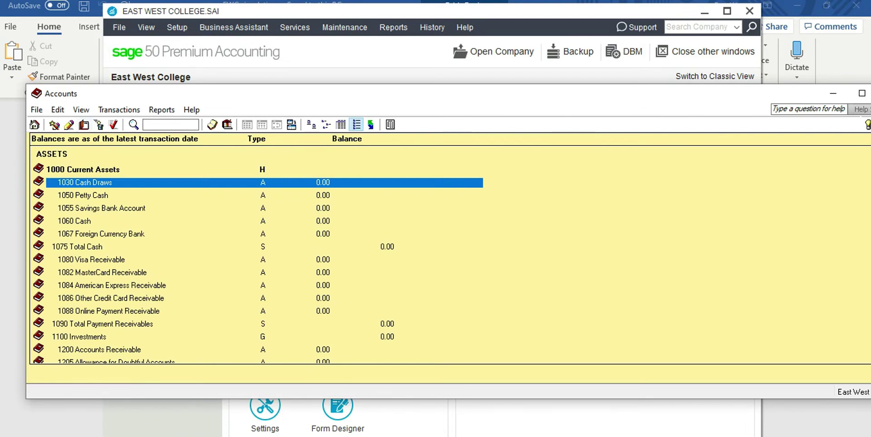
click(99, 125)
click(471, 281)
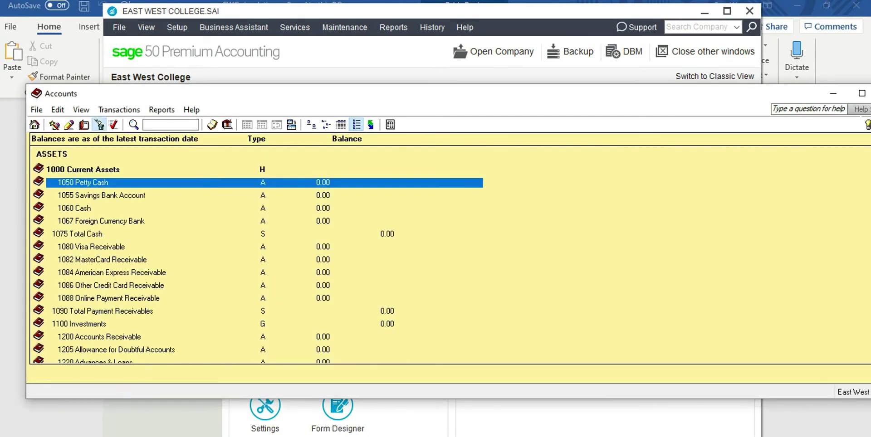
click(99, 125)
click(469, 281)
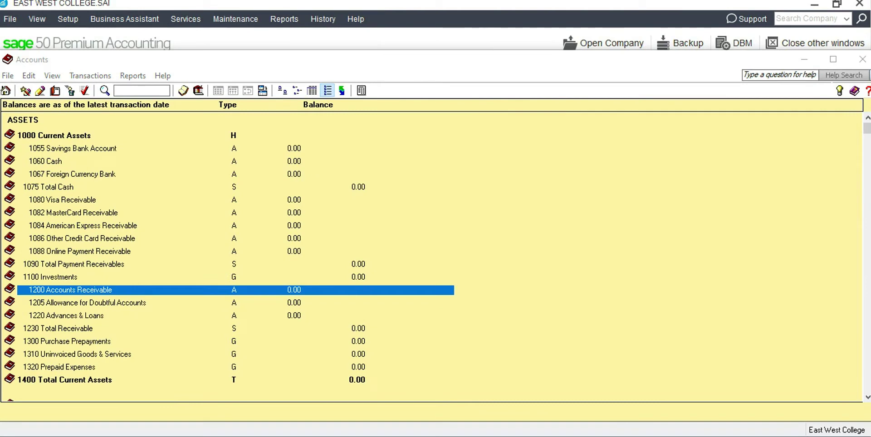
click(73, 148)
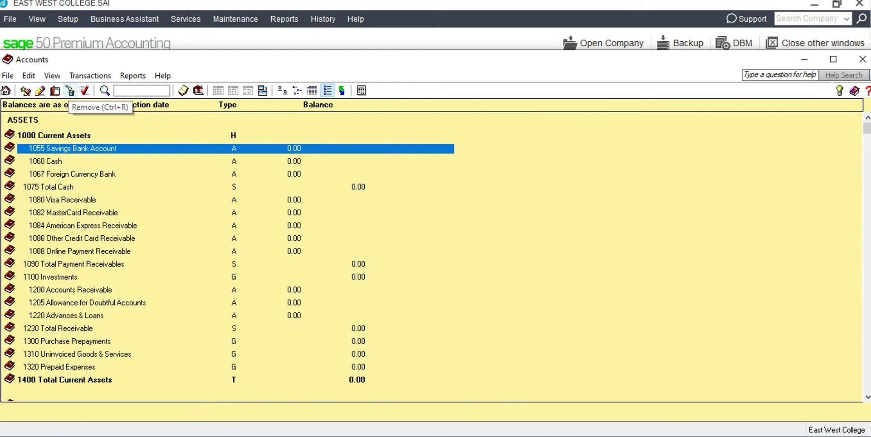
click(71, 90)
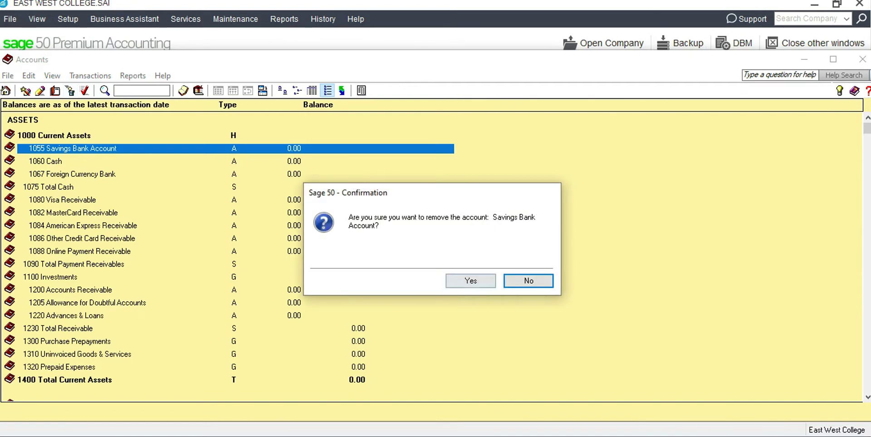
click(470, 281)
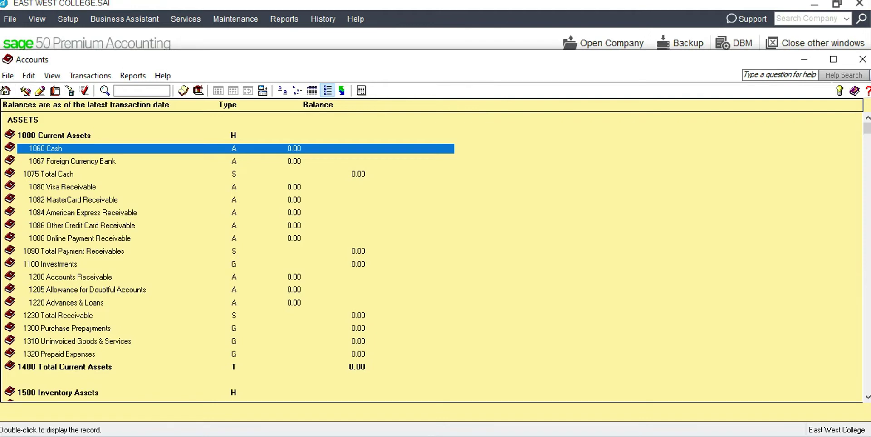
Rename account 1067 Foreign Currency Bank as Term Deposit in its account record.
click(72, 161)
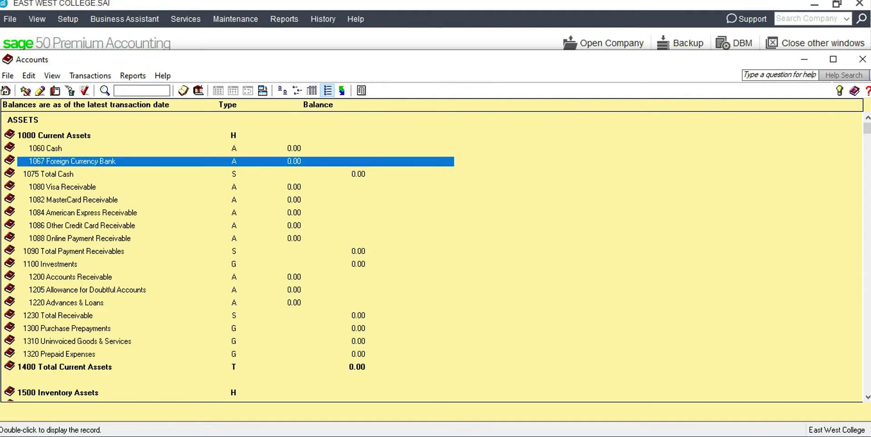
double_click(72, 162)
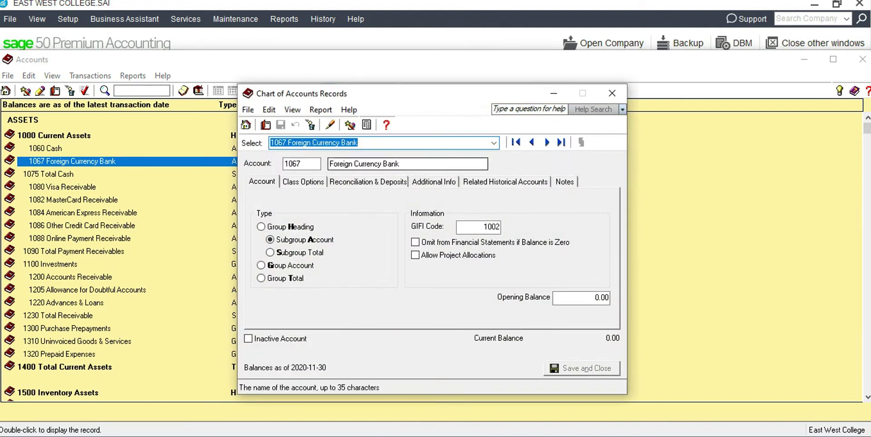
drag(403, 164, 329, 164)
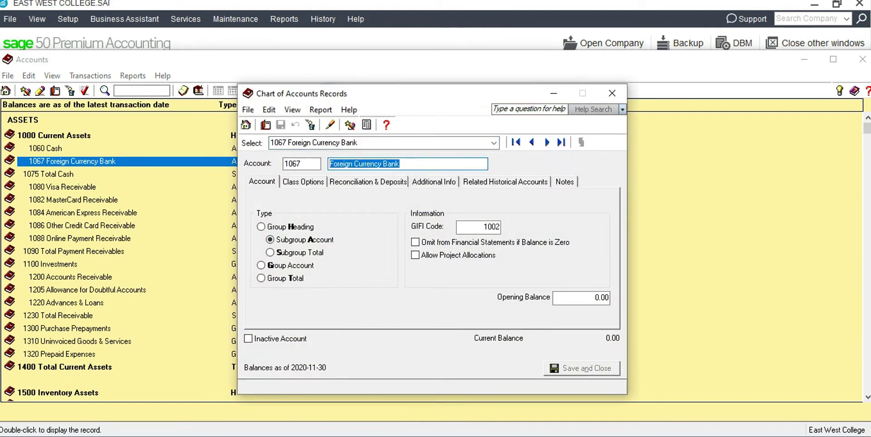
text(Term Deps)
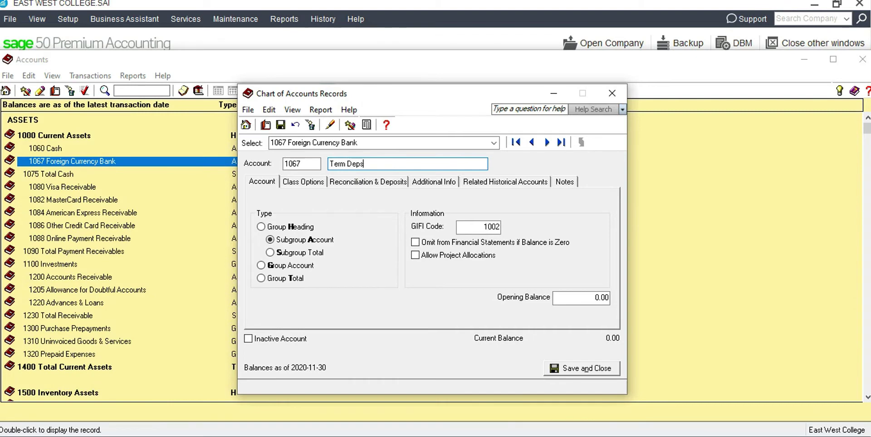
key(BackSpace)
text(osit)
Set the account class of the 1067 Term Deposit account to Other Current Asset and save the record.
click(303, 182)
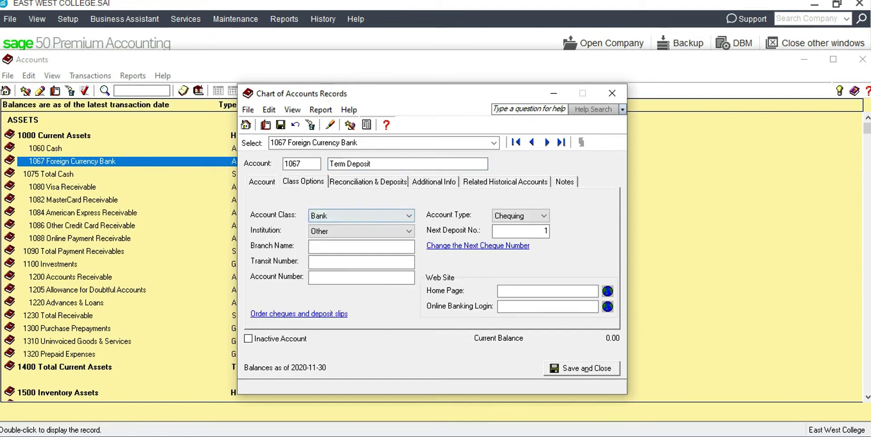
click(361, 216)
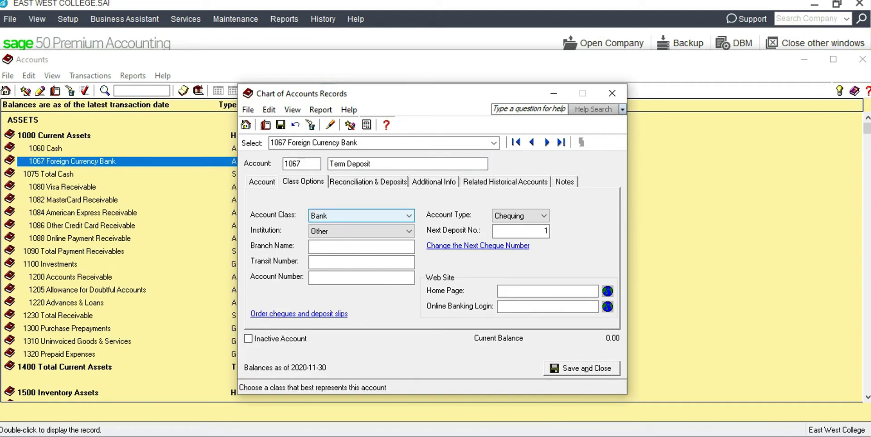
click(409, 216)
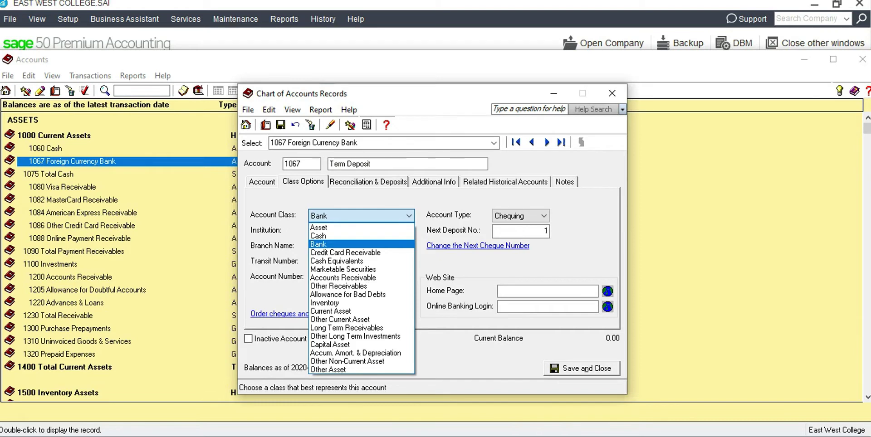
key(Down)
key(Down)
key(Down)
key(Down)
key(Down)
key(Down)
key(Down)
key(Down)
key(Down)
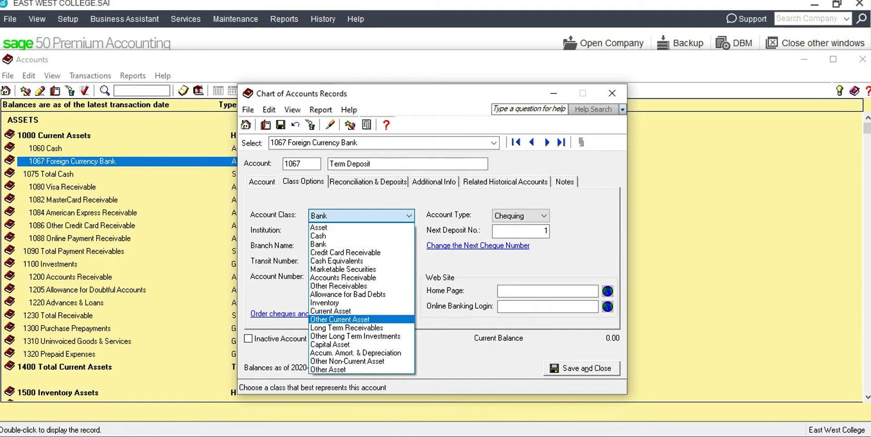
key(Return)
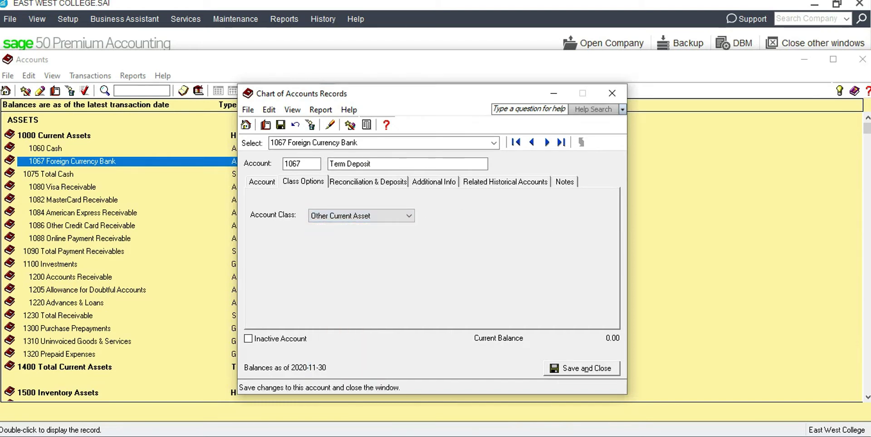
click(583, 369)
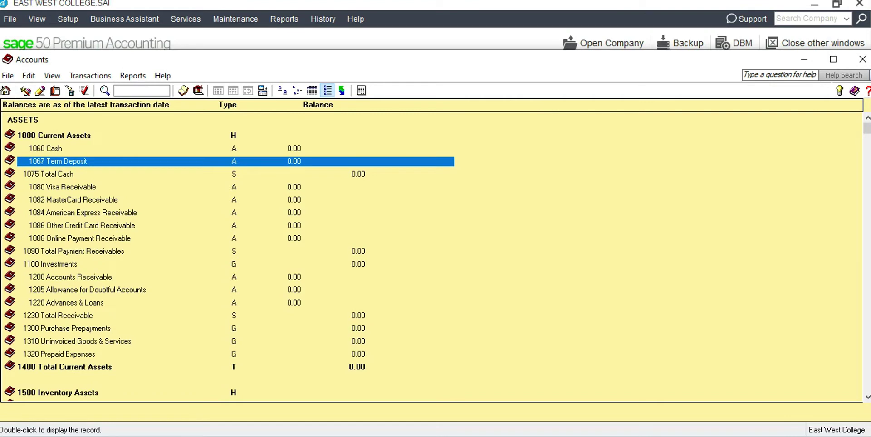
Rename account 1200 Accounts Receivable as Accounts Receivable Control and save the record.
click(71, 277)
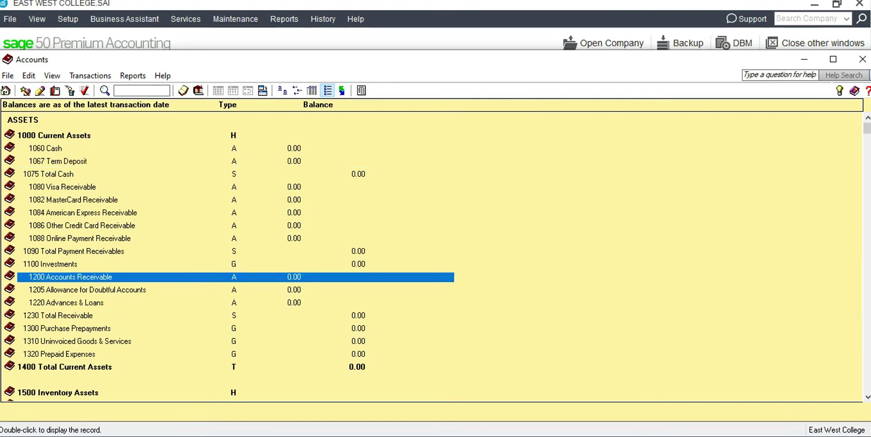
double_click(70, 277)
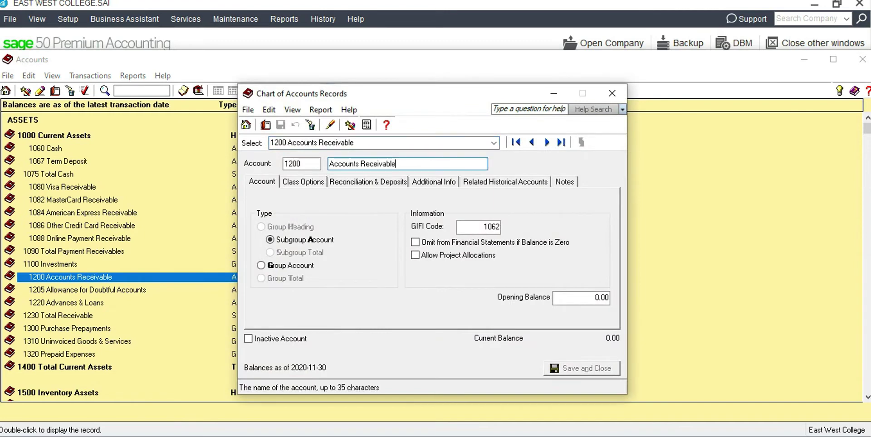
text(Control)
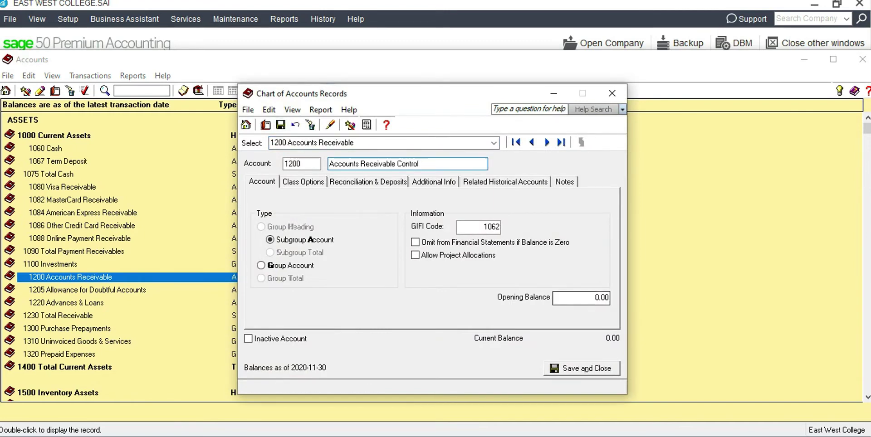
click(583, 369)
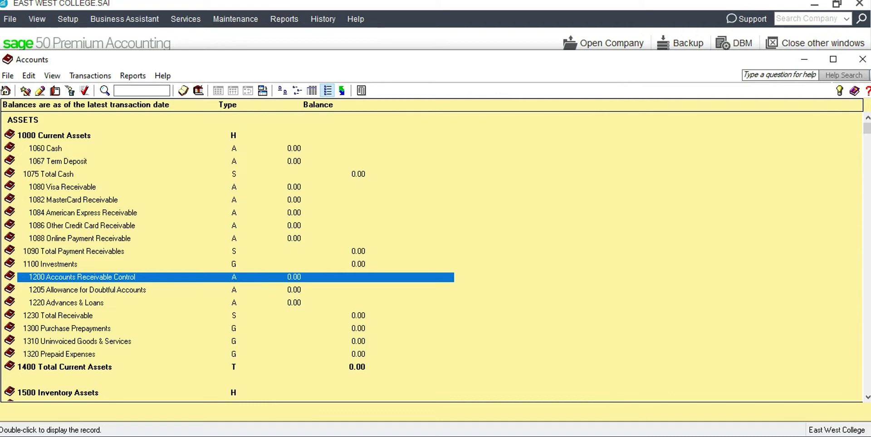
Rename account 1220 Advances & Loans as Accrued Interest Receivable in its account record.
click(87, 290)
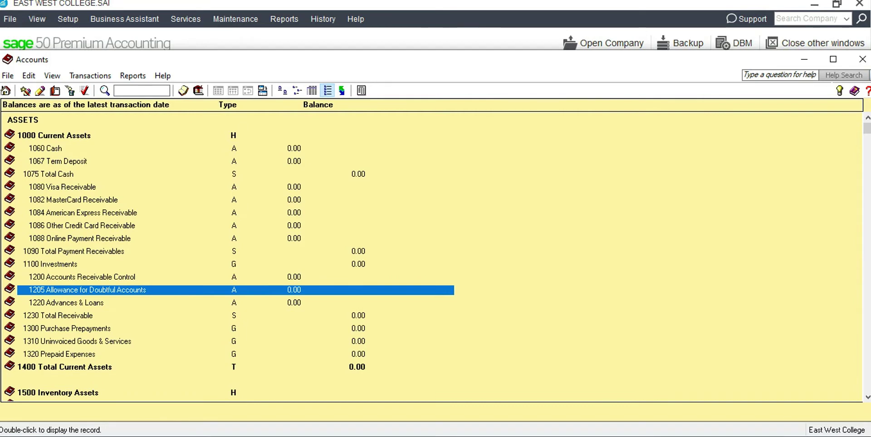
key(Down)
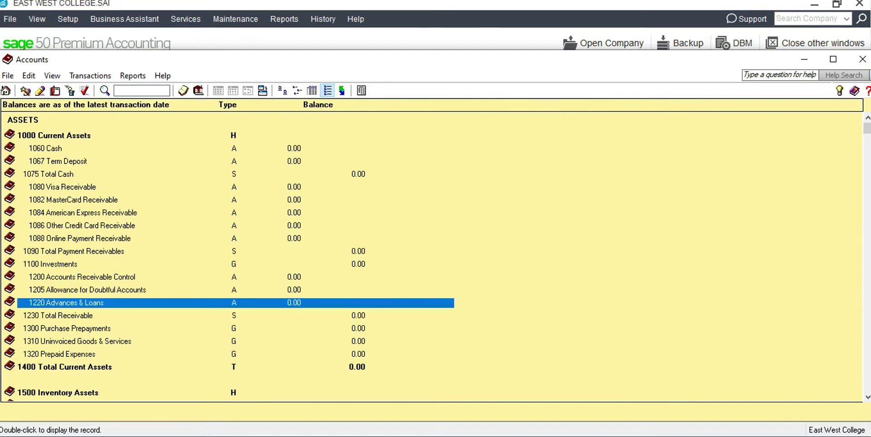
key(Return)
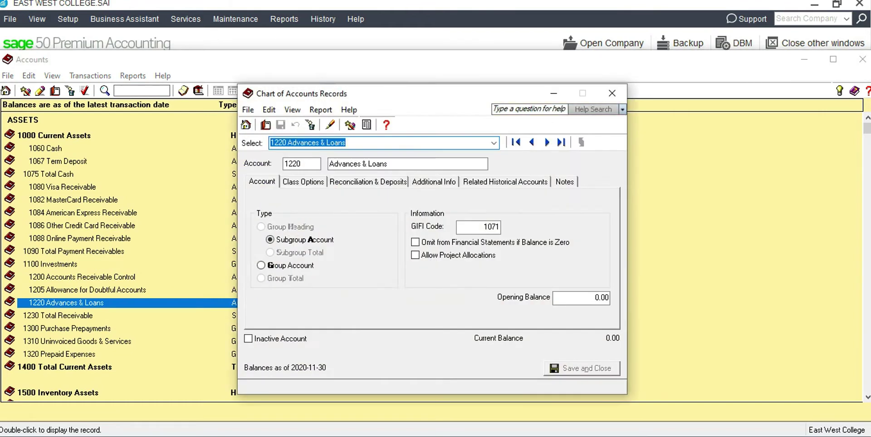
key(Tab)
key(Tab)
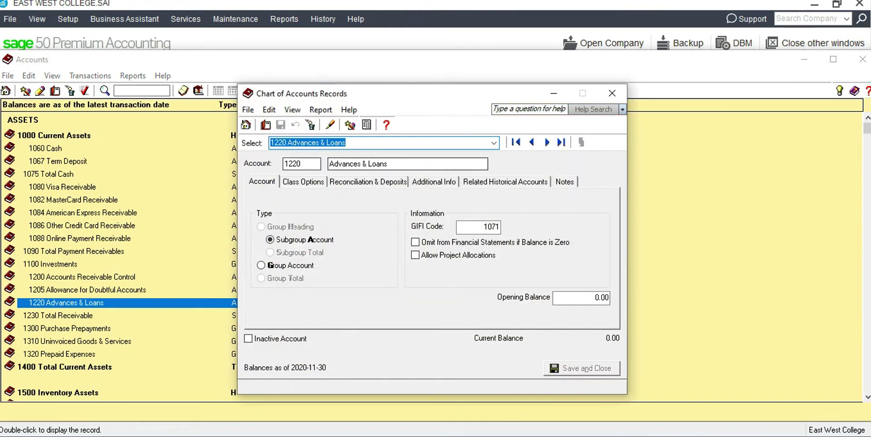
key(BackSpace)
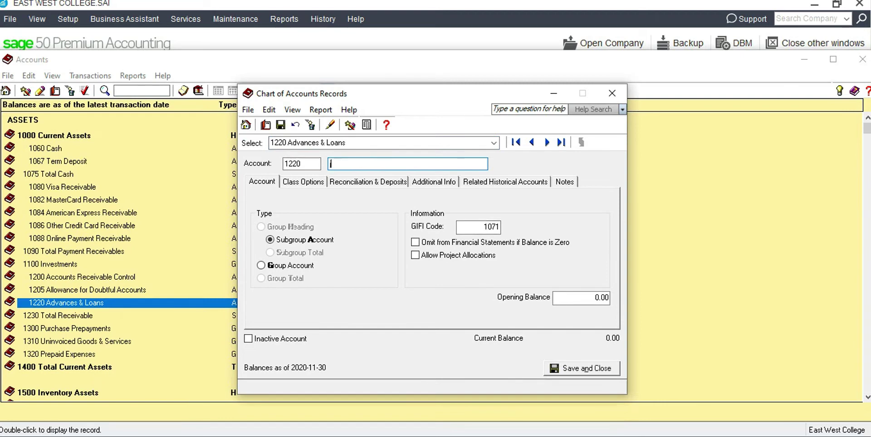
key(Num_Lock)
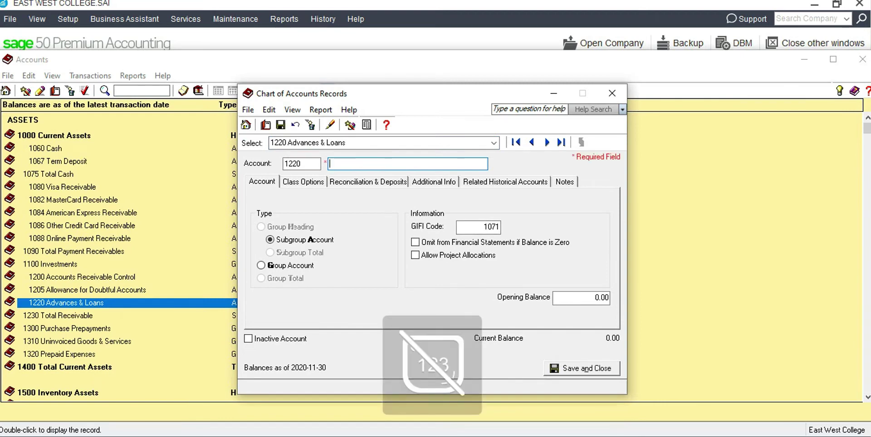
text(Acc)
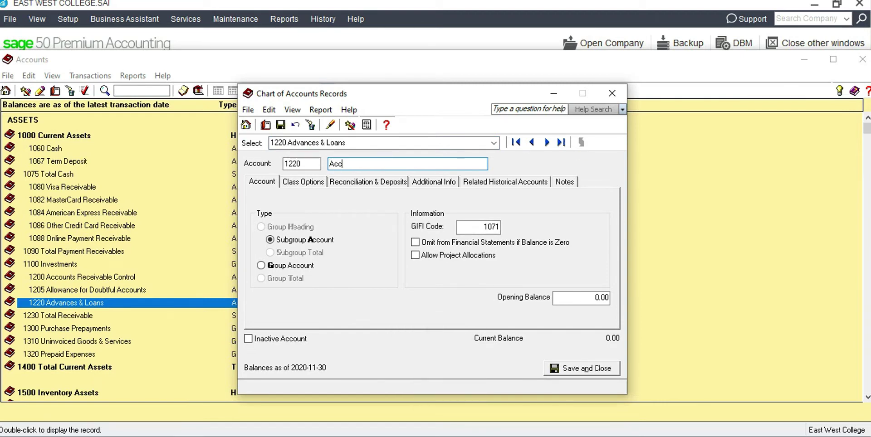
text(rued Interest Receivable)
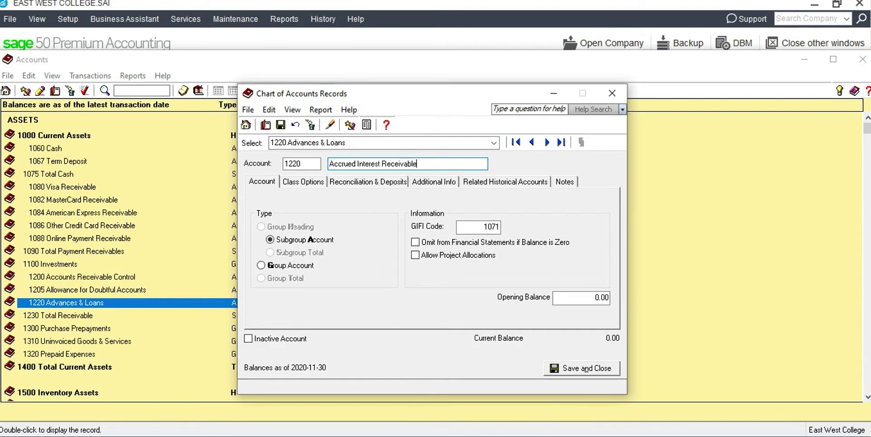
Check the account class of the 1220 Accrued Interest Receivable account and save the record.
click(303, 181)
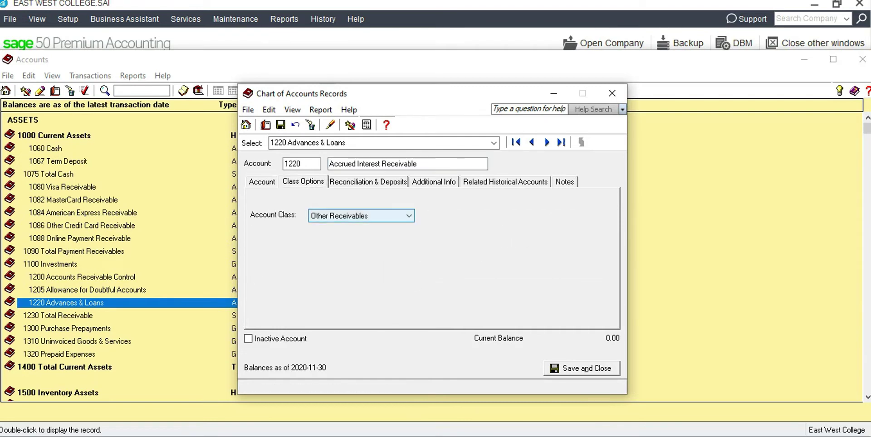
click(582, 369)
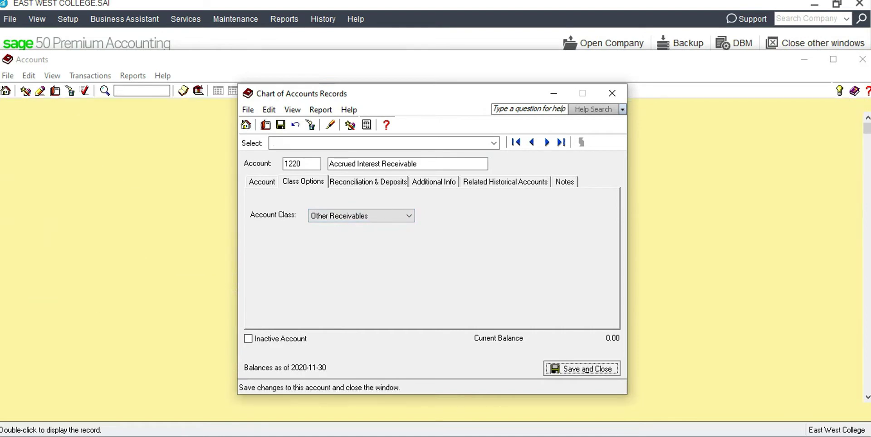
key(Return)
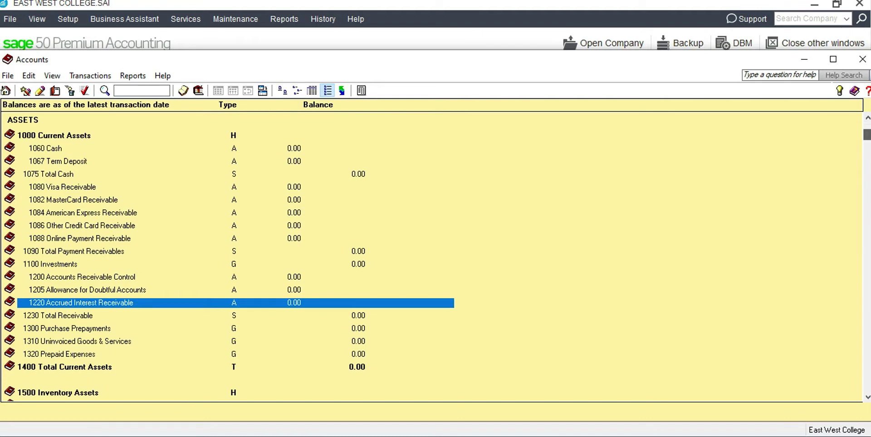
Remove the accounts 1530 Inventory B and 1540 Inventory C from the inventory assets.
drag(867, 130, 867, 143)
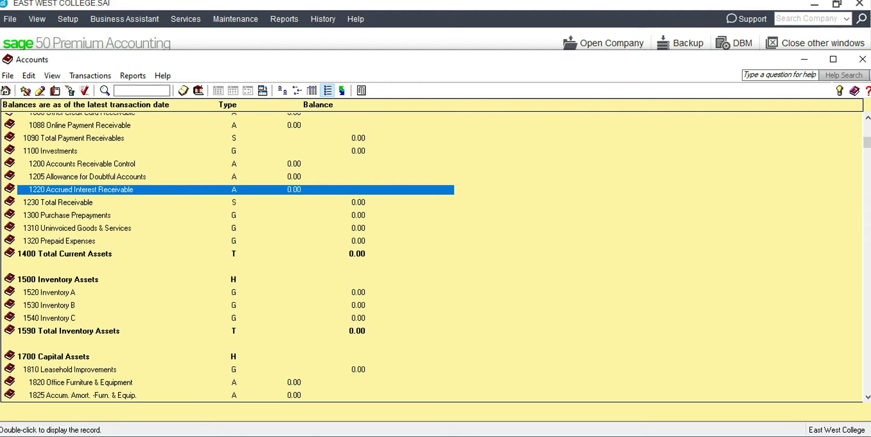
click(49, 305)
click(70, 90)
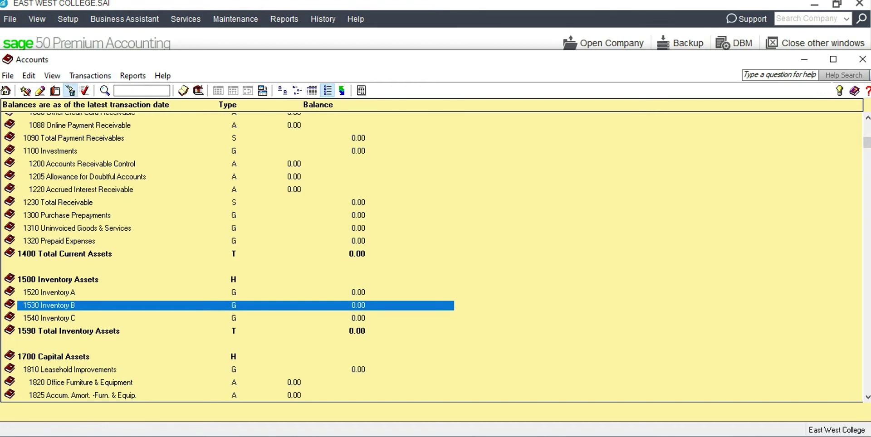
click(470, 281)
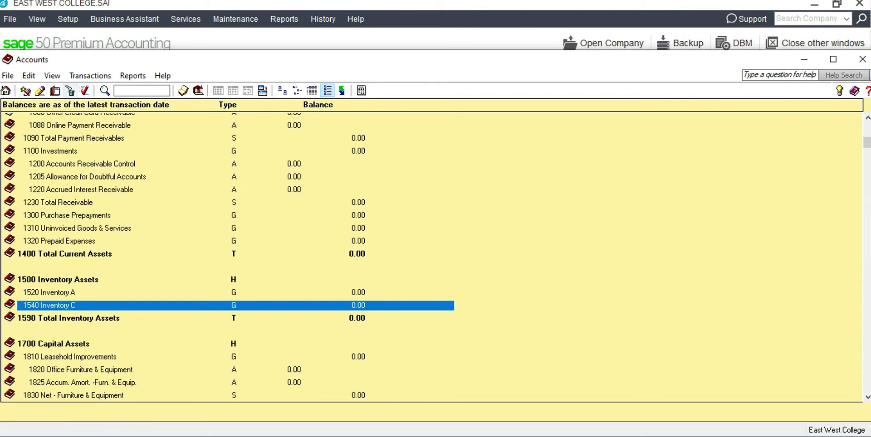
click(70, 90)
key(Tab)
key(Return)
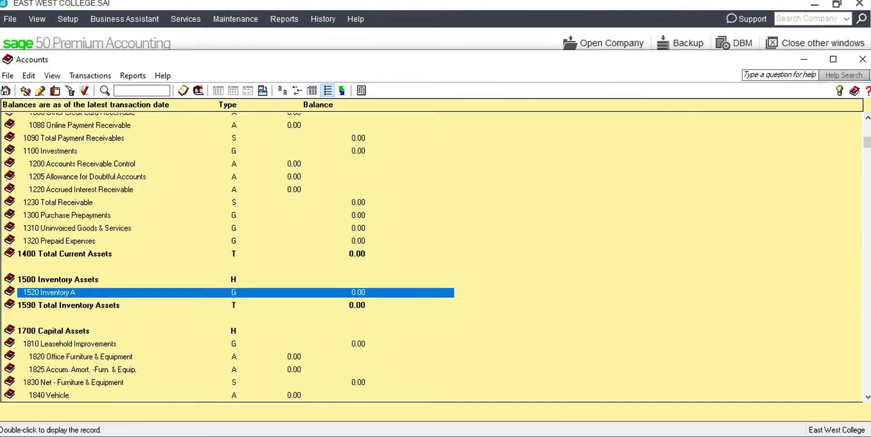
Rename account 1520 Inventory A as Inventory and save the record.
double_click(49, 292)
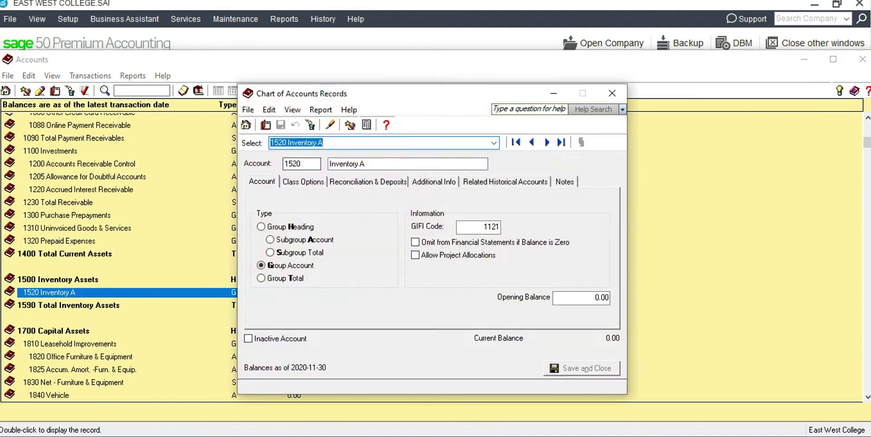
click(366, 164)
key(BackSpace)
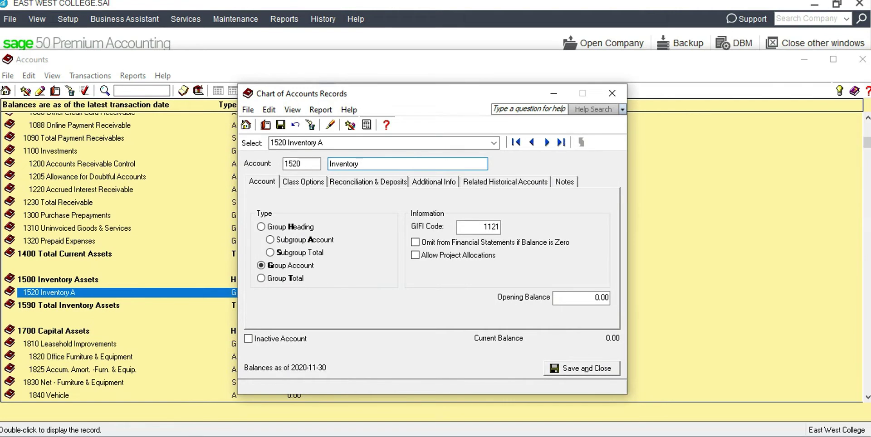
click(582, 368)
key(Escape)
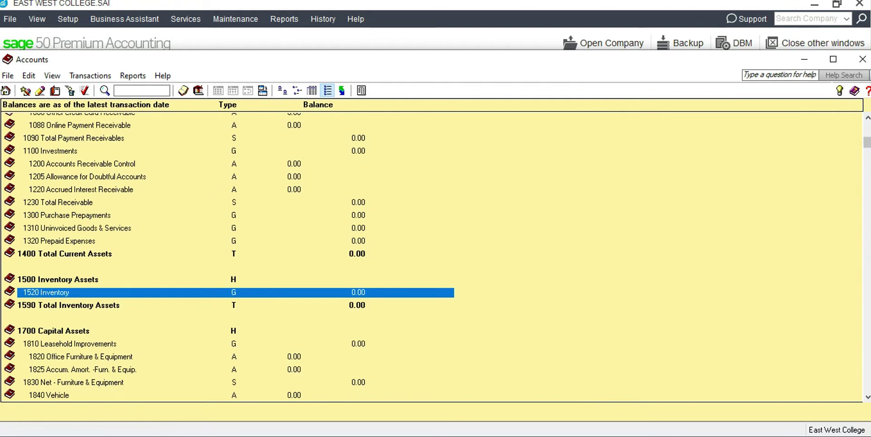
Rename account 1300 Purchase Prepayments as Deposits and save the record.
scroll(431, 254, up, 2)
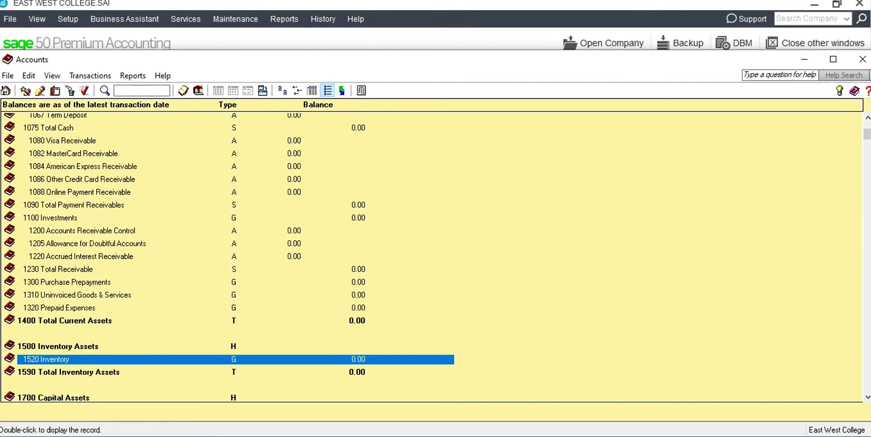
click(67, 283)
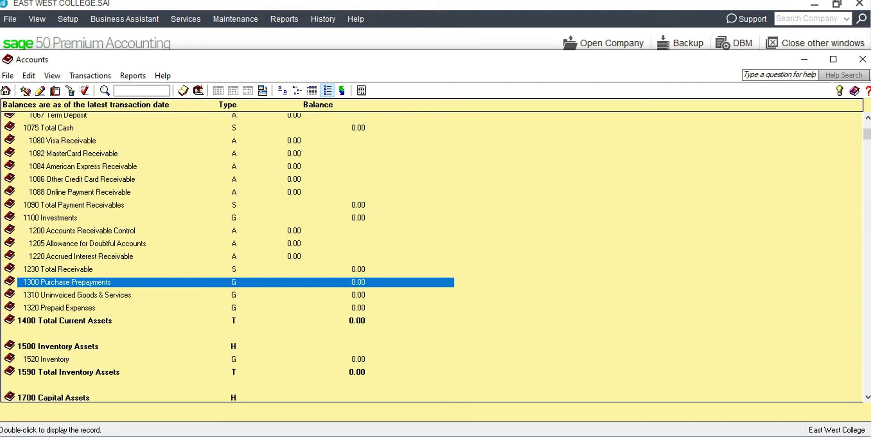
double_click(67, 282)
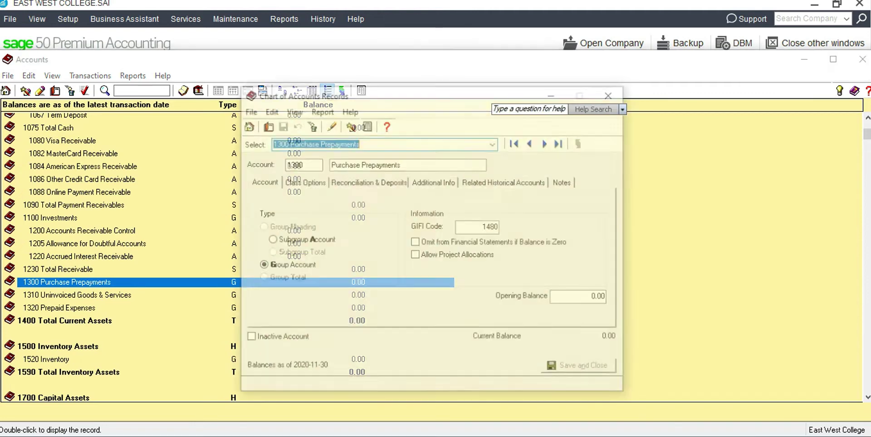
drag(407, 163, 303, 164)
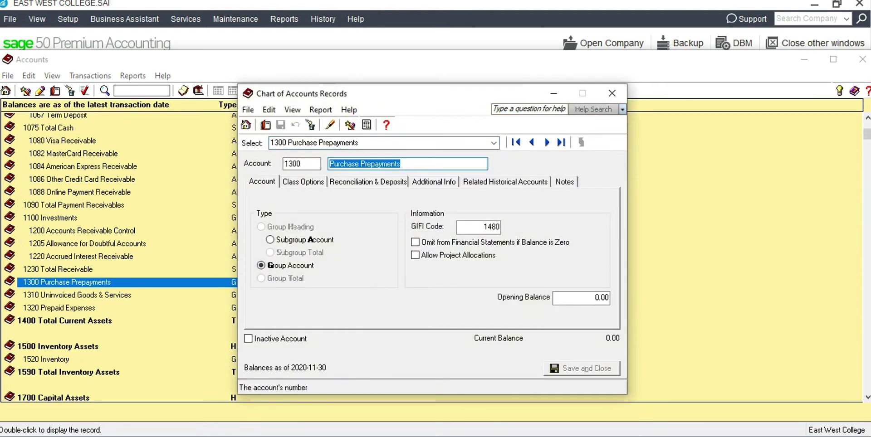
text(Depso)
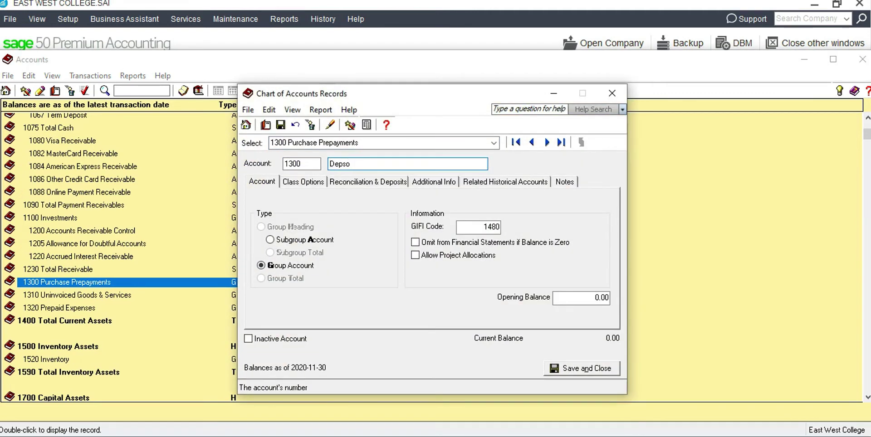
key(BackSpace)
key(BackSpace)
text(o)
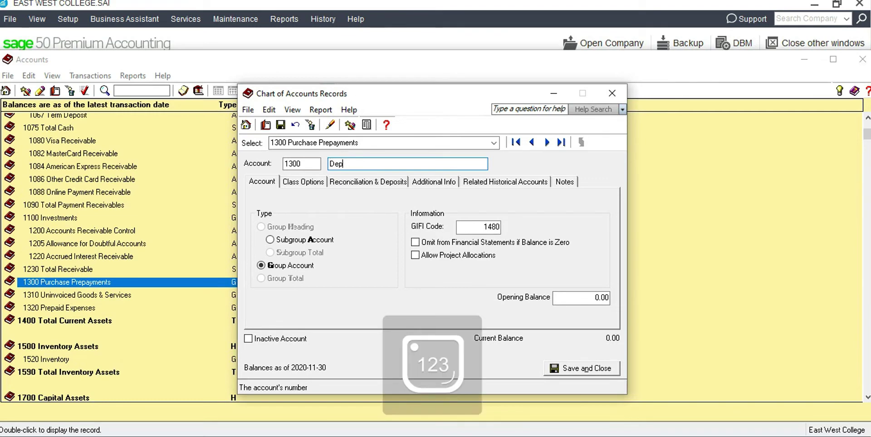
text(sits)
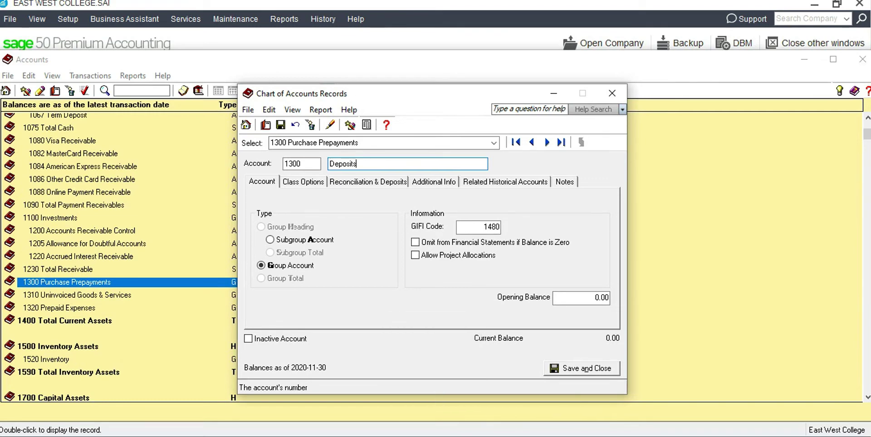
click(582, 368)
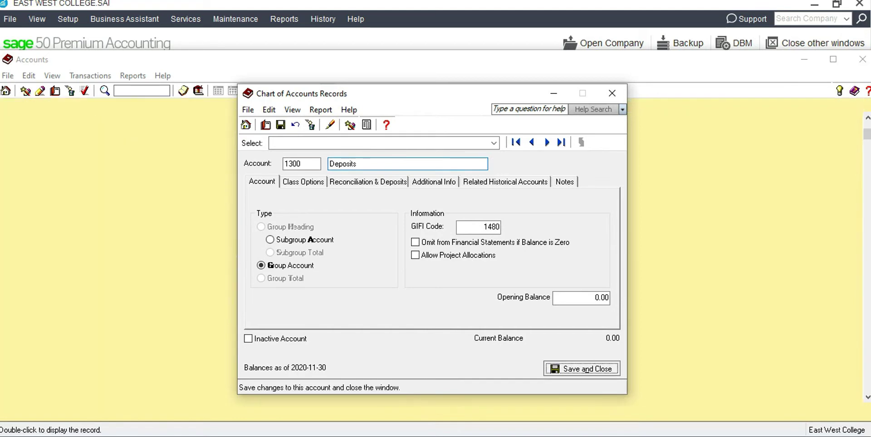
key(Escape)
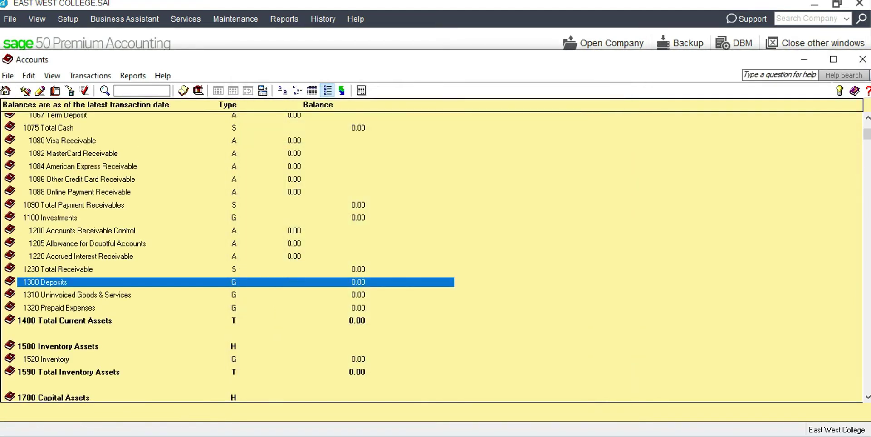
Rename account 1320 Prepaid Expenses as Prepaid and save the record.
click(68, 308)
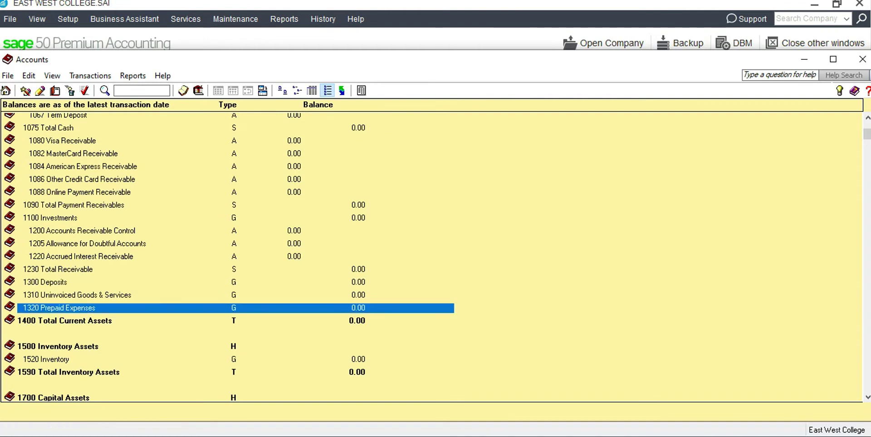
key(Return)
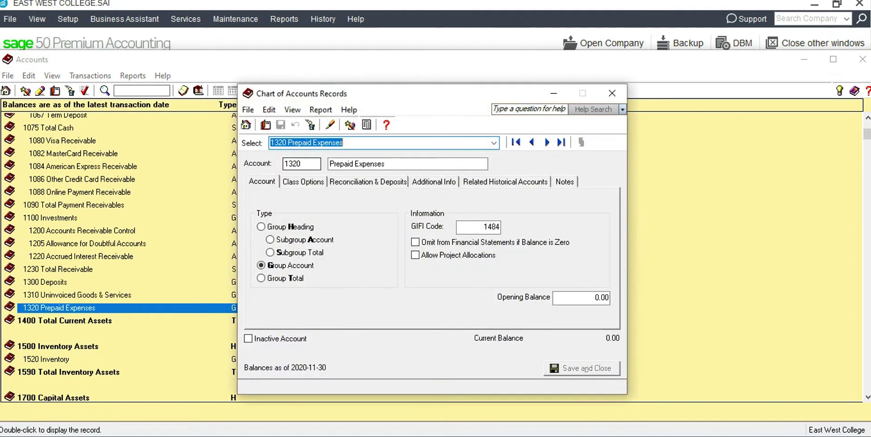
key(BackSpace)
key(BackSpace)
key(BackSpace)
key(BackSpace)
key(BackSpace)
key(BackSpace)
key(BackSpace)
key(BackSpace)
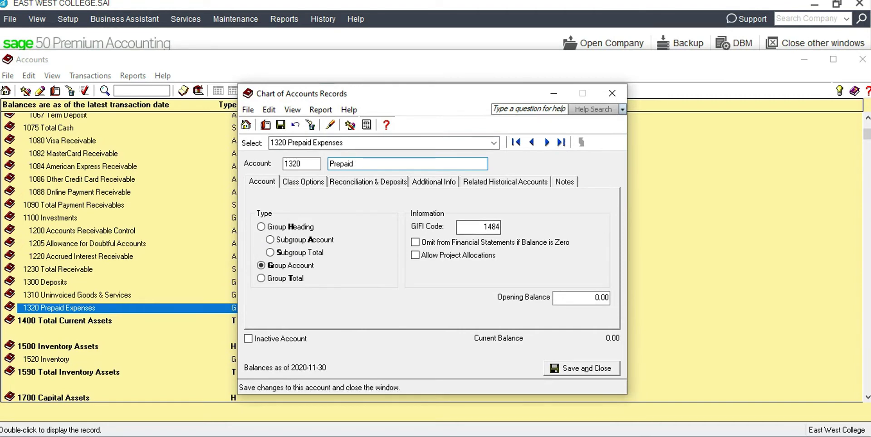
click(582, 369)
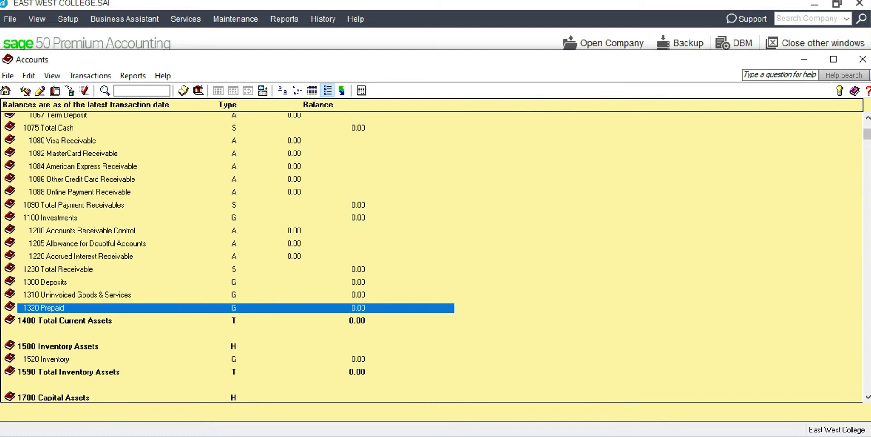
Rename account 1865 Accum. Amort. -Building as A/D. -Building and save the record.
drag(867, 134, 867, 198)
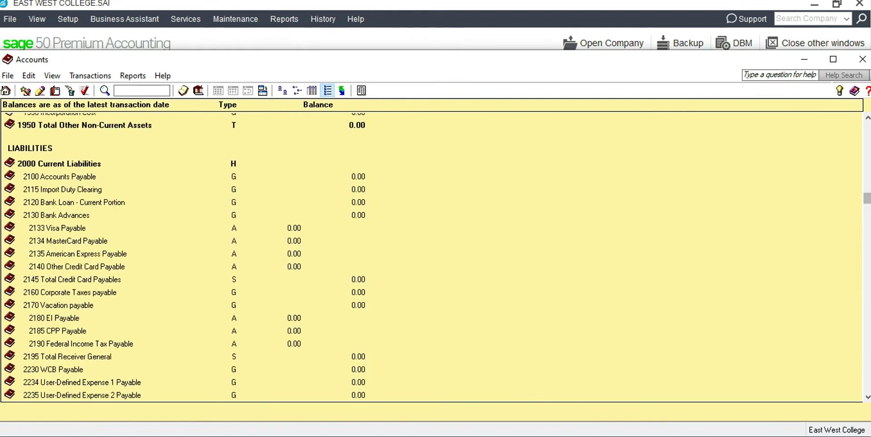
drag(867, 199, 867, 183)
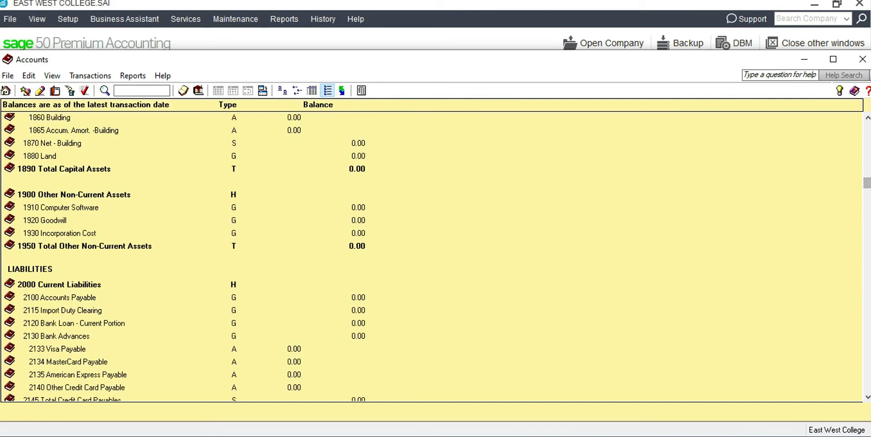
click(40, 156)
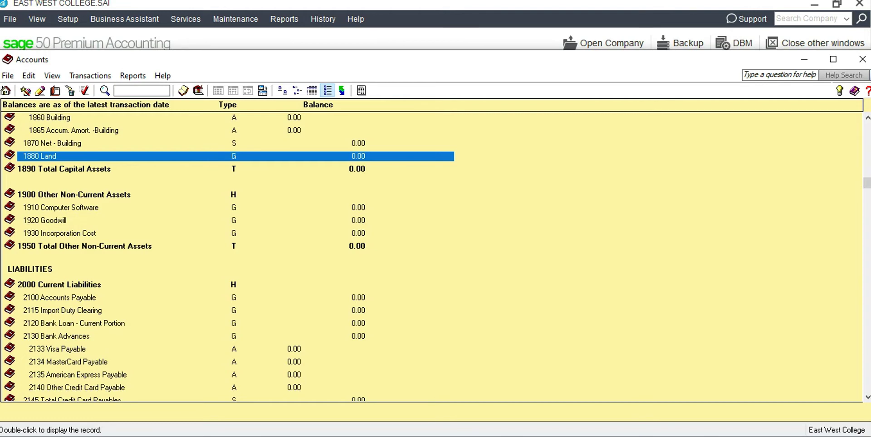
click(49, 118)
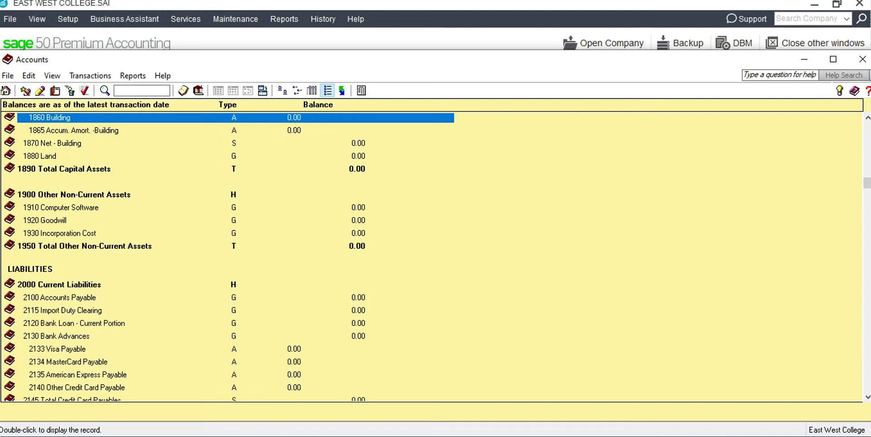
double_click(74, 131)
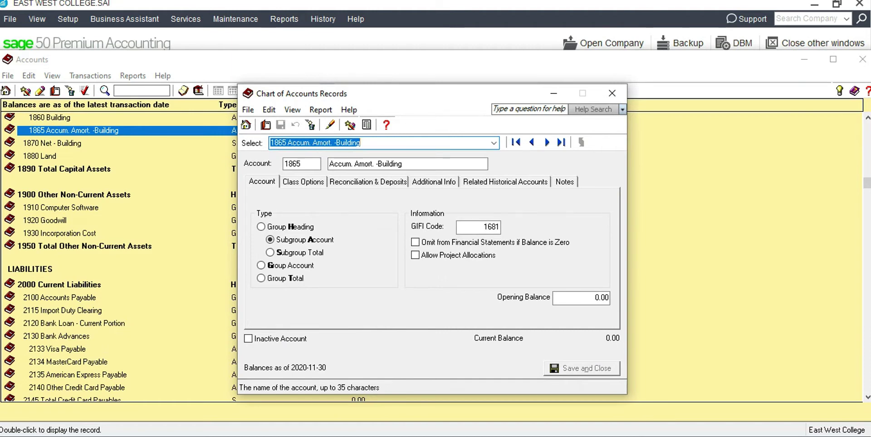
drag(373, 164, 328, 164)
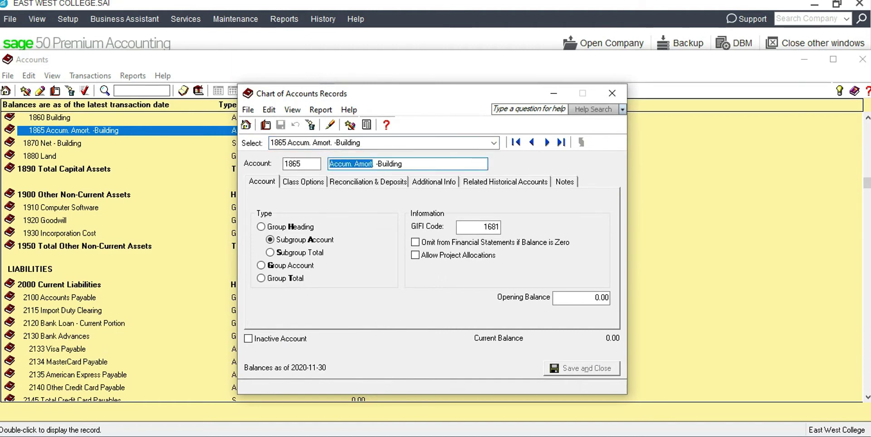
text(A/D)
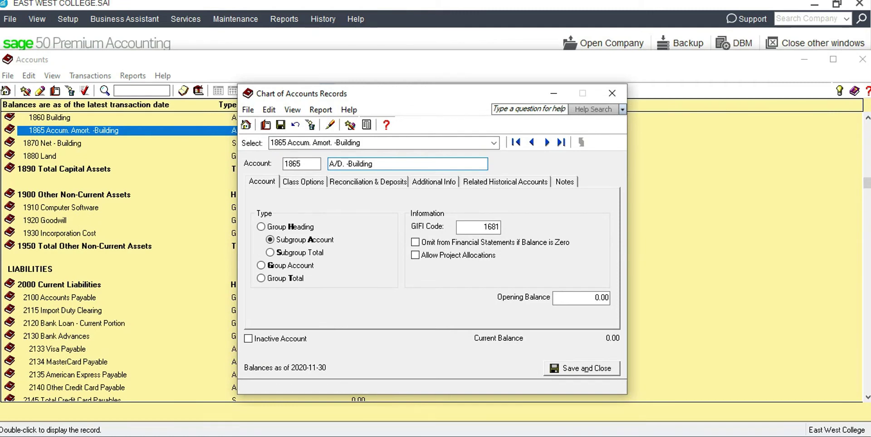
click(583, 369)
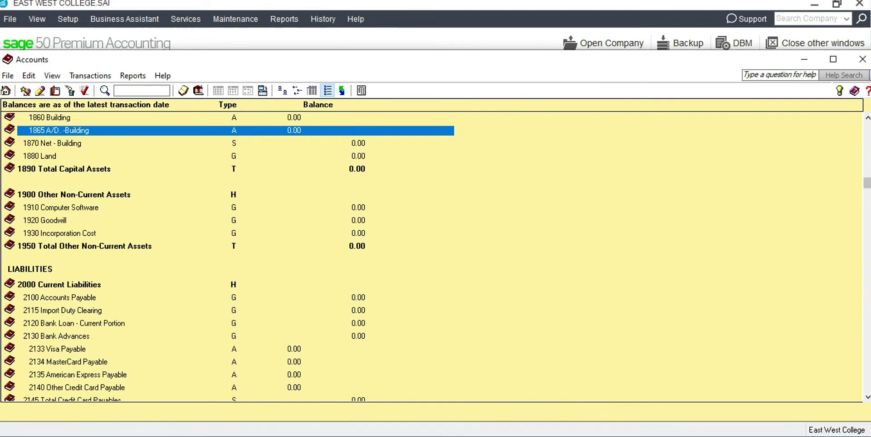
Remove the word Office from the name of account 1820 so it reads Furniture & Equipment, and save the record.
scroll(431, 255, up, 2)
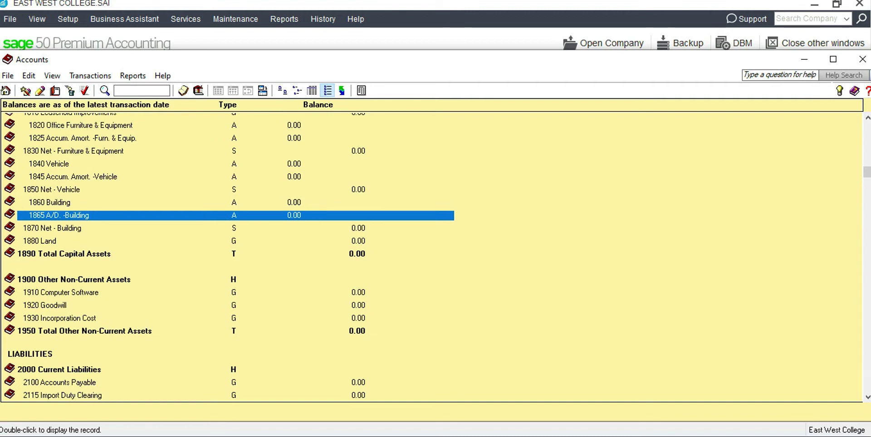
click(81, 126)
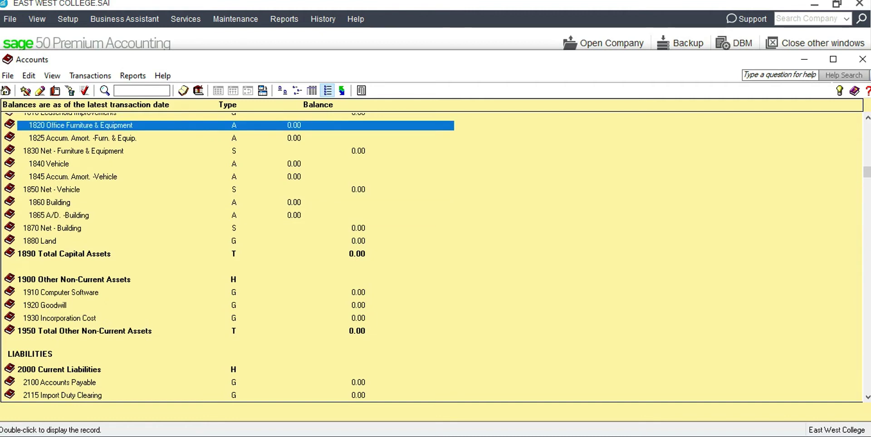
key(Return)
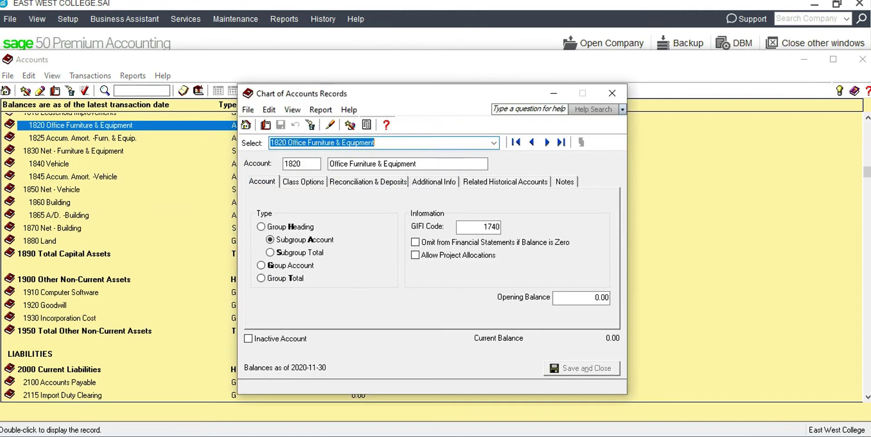
drag(348, 164, 329, 164)
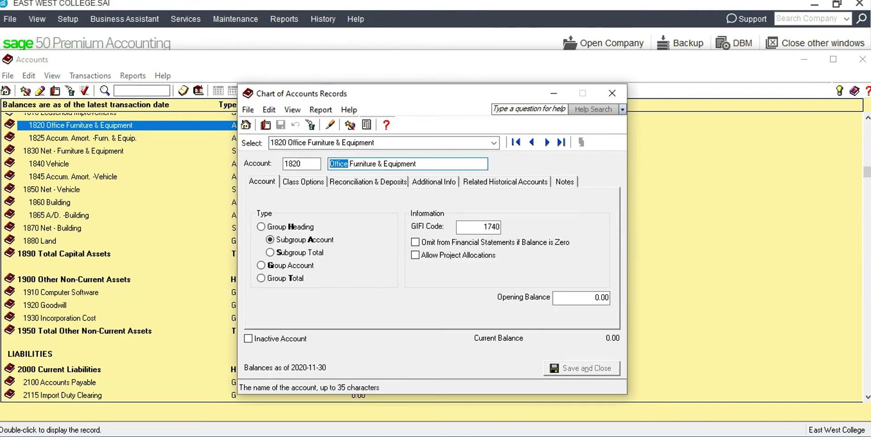
key(Delete)
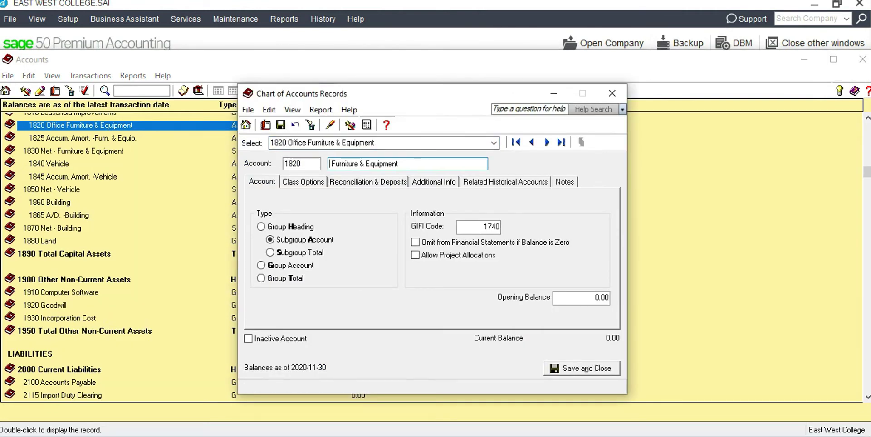
click(582, 368)
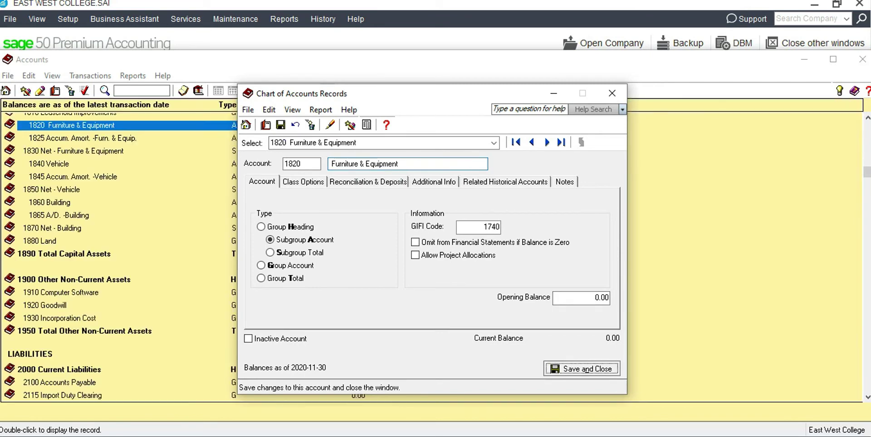
Rename account 1825 Accum. Amort. -Furn. & Equip. as A/D. -Furn. & Equip. and save the record.
double_click(83, 138)
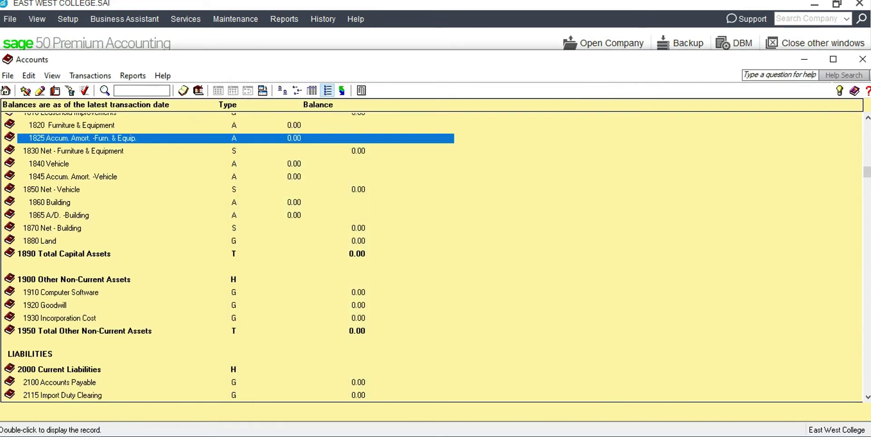
drag(373, 164, 329, 164)
text(A)
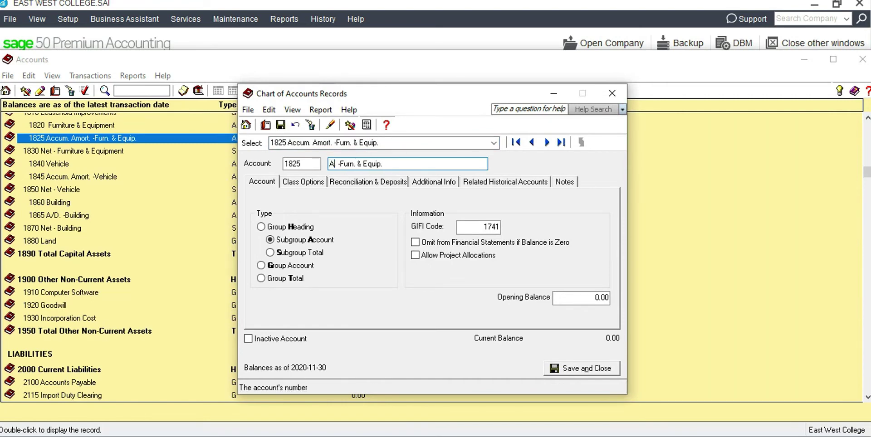
text(/D.)
click(582, 368)
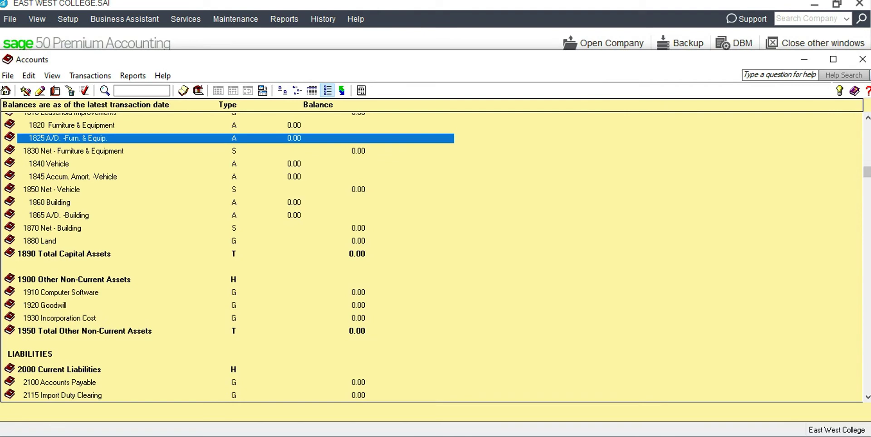
Rename account 1840 Vehicle as Computer and save the record.
drag(868, 172, 867, 158)
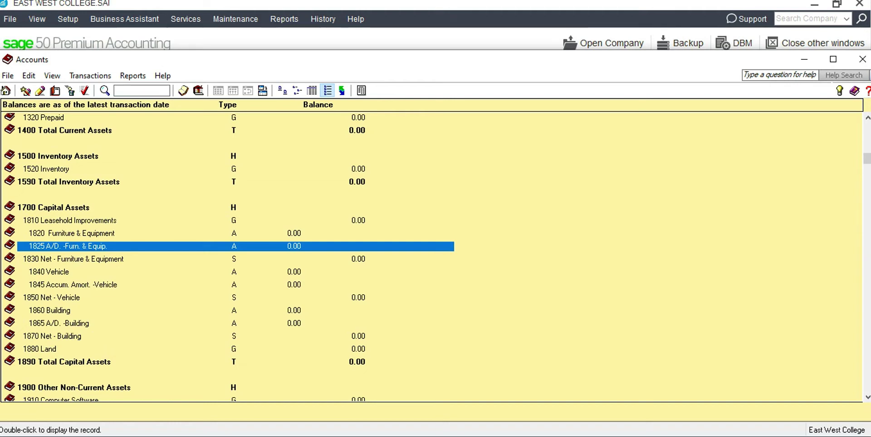
click(51, 272)
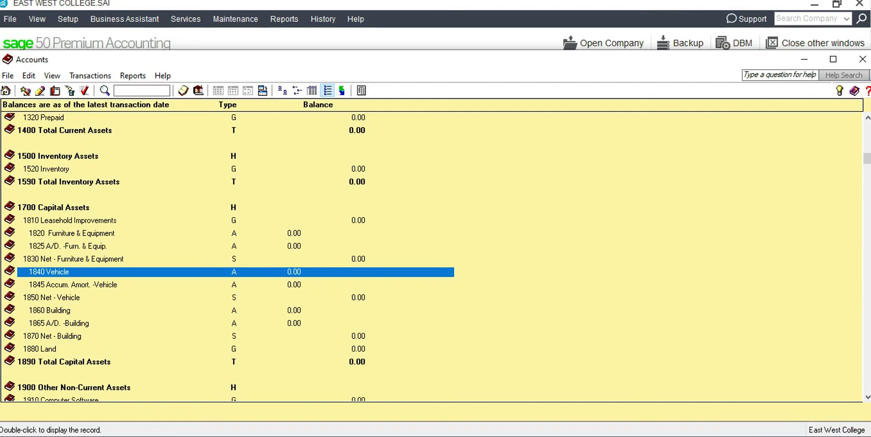
key(Return)
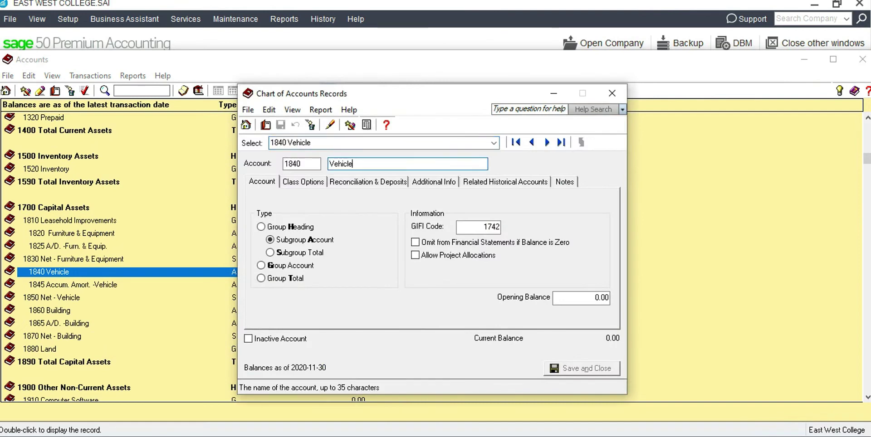
key(BackSpace)
key(BackSpace)
key(BackSpace)
key(BackSpace)
key(BackSpace)
key(BackSpace)
key(BackSpace)
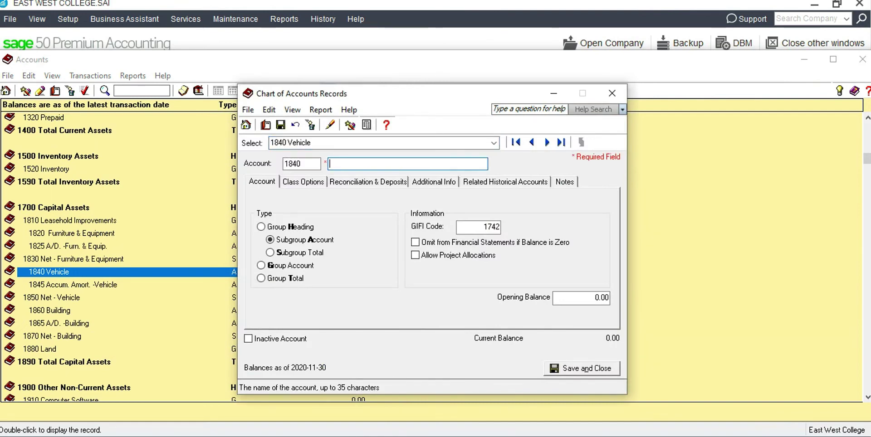
text(Computer)
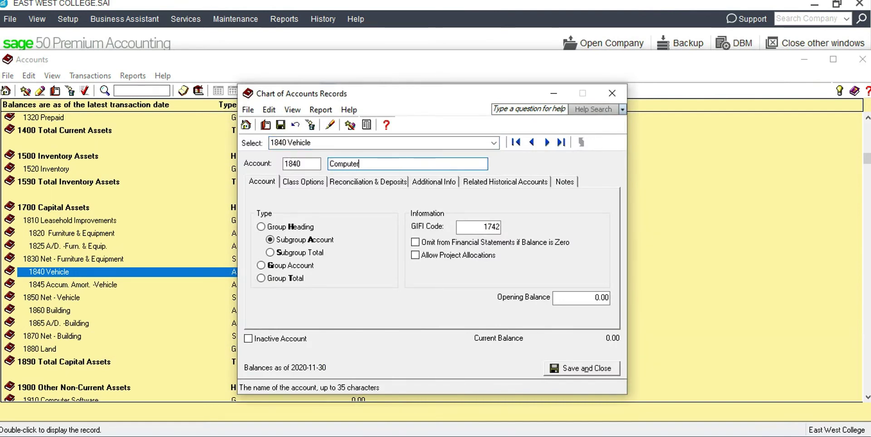
click(582, 368)
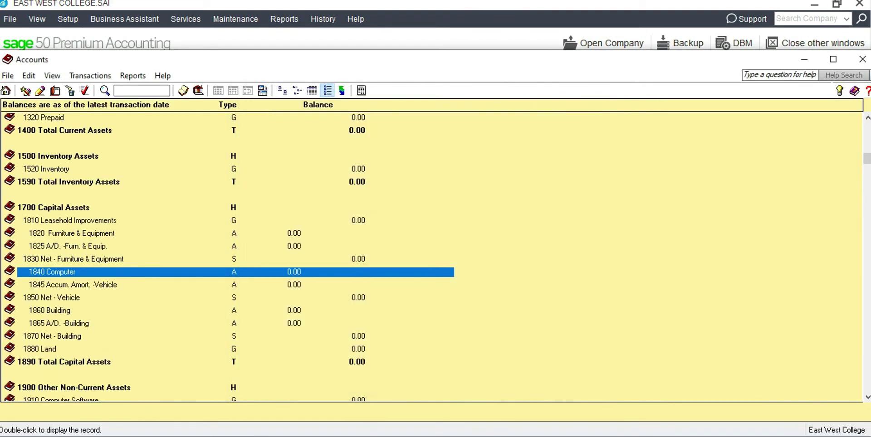
Rename account 1845 Accum. Amort. -Vehicle as A/D. -Computer and save the record.
click(72, 285)
double_click(73, 285)
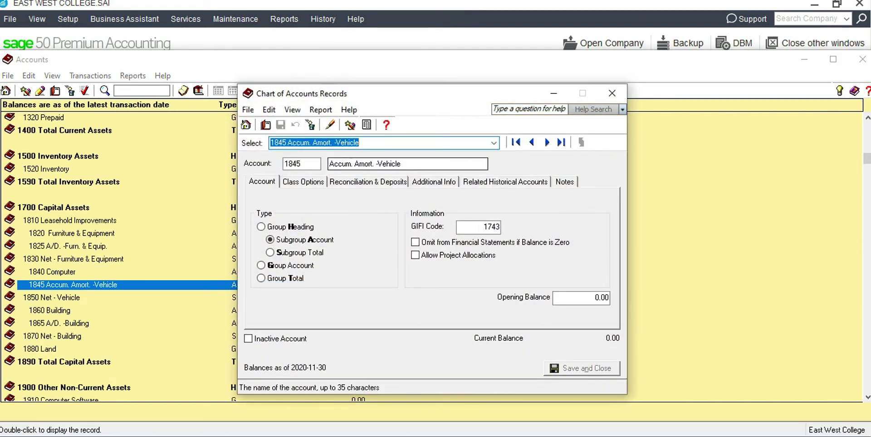
drag(374, 164, 325, 164)
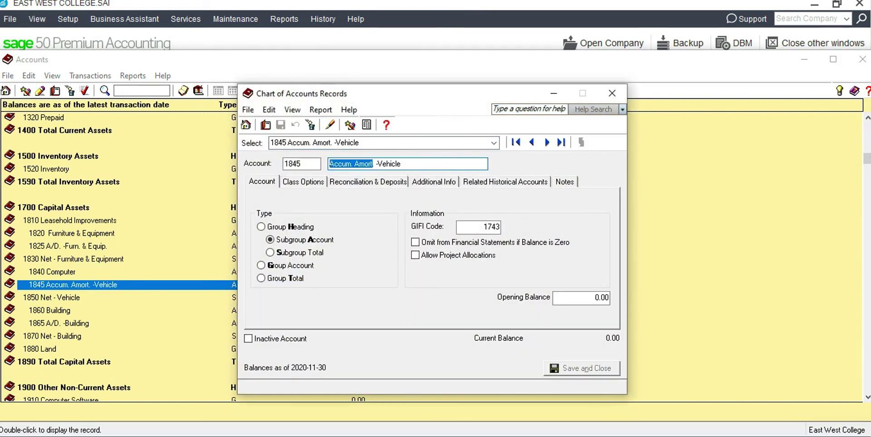
text(A/D)
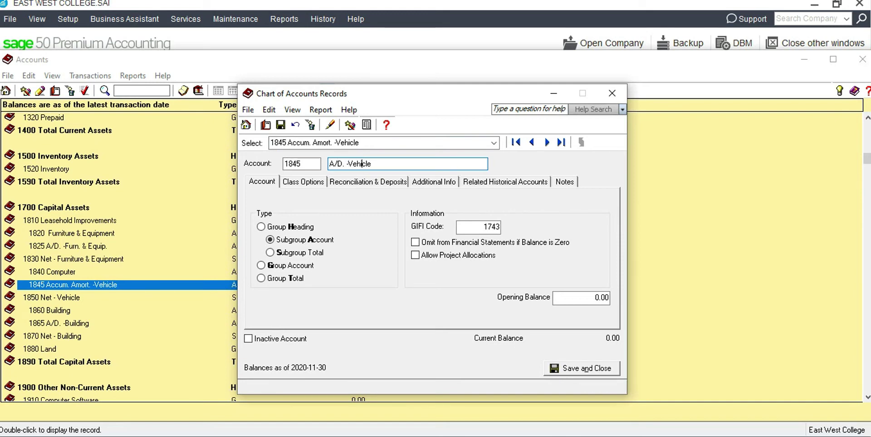
key(BackSpace)
key(BackSpace)
key(BackSpace)
key(BackSpace)
key(BackSpace)
key(BackSpace)
key(BackSpace)
key(BackSpace)
text(-Computer)
click(582, 369)
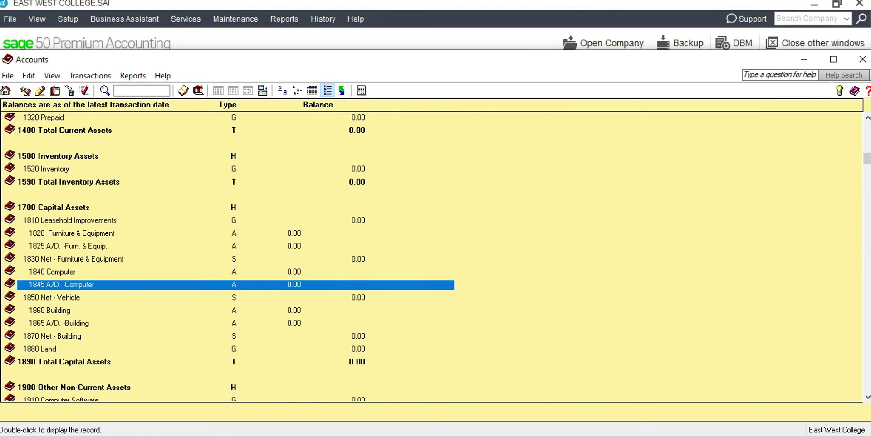
Try to create group account 1815 named A/D-Leasehold Imp among the capital assets.
click(71, 234)
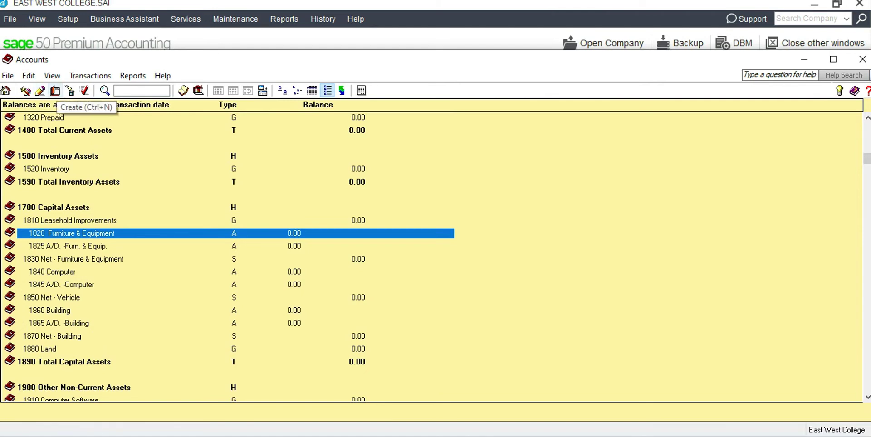
click(55, 91)
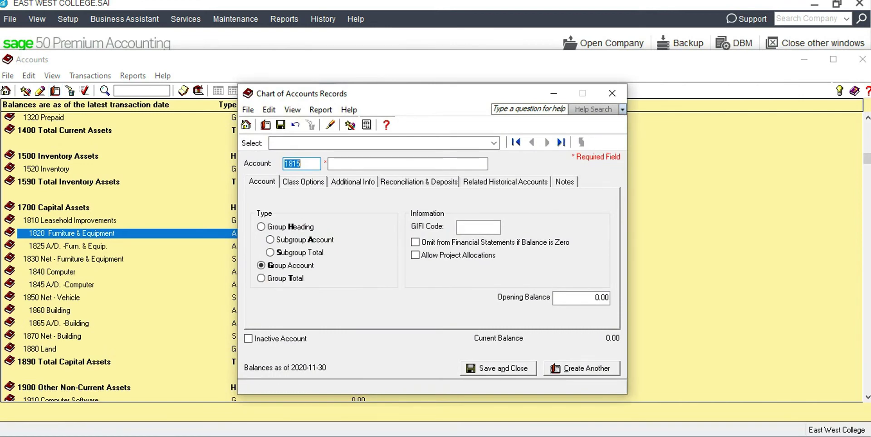
key(Tab)
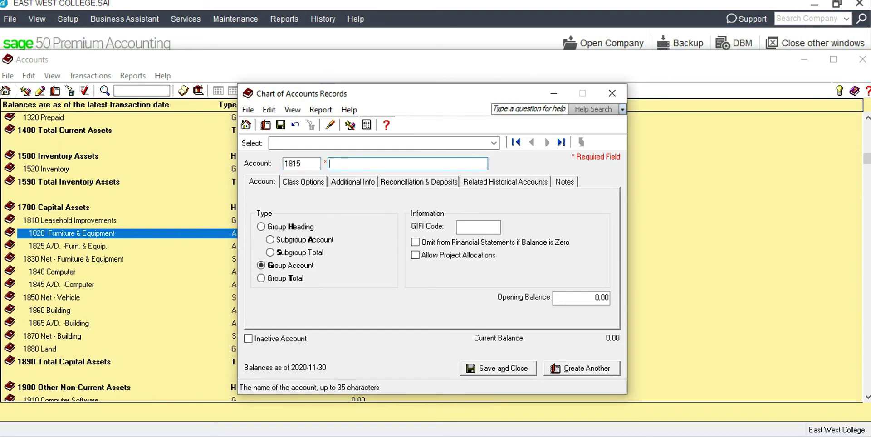
text(A/D-Leaseh)
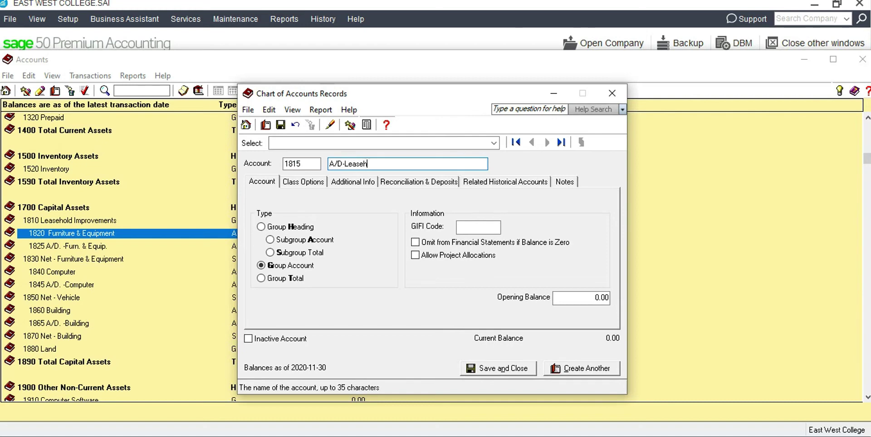
text(old Impo)
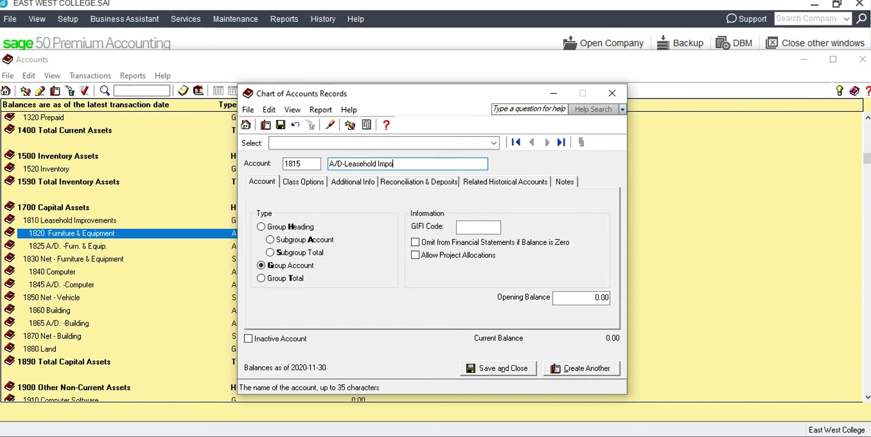
text(rve)
key(BackSpace)
key(BackSpace)
text(Imp)
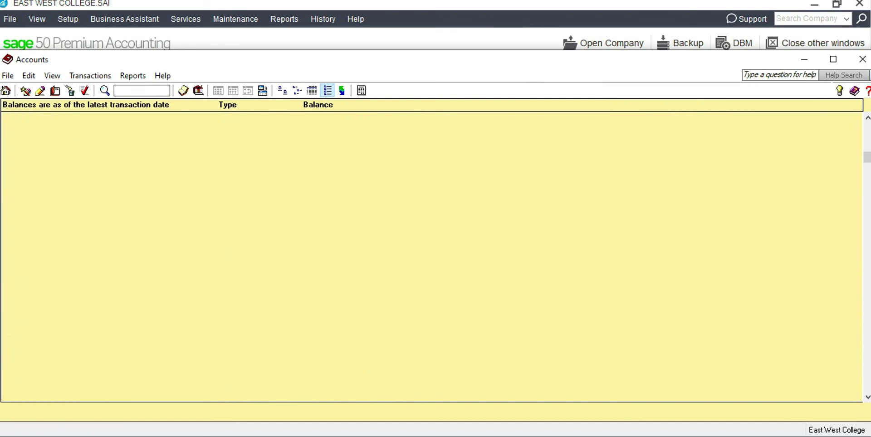
click(77, 236)
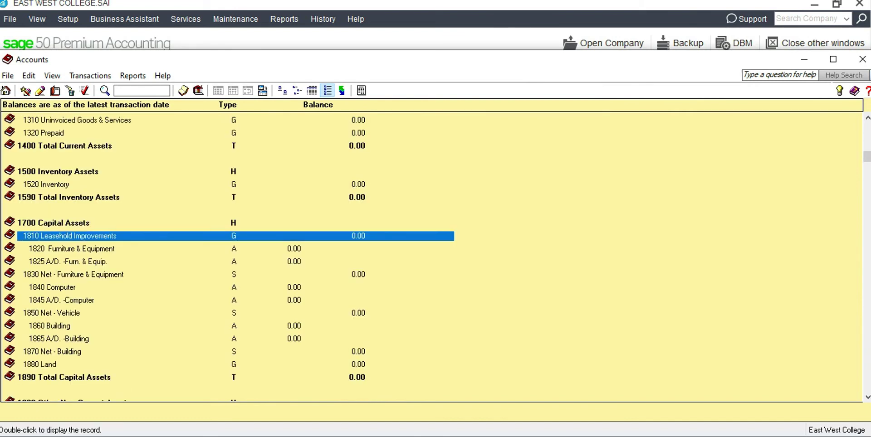
click(78, 249)
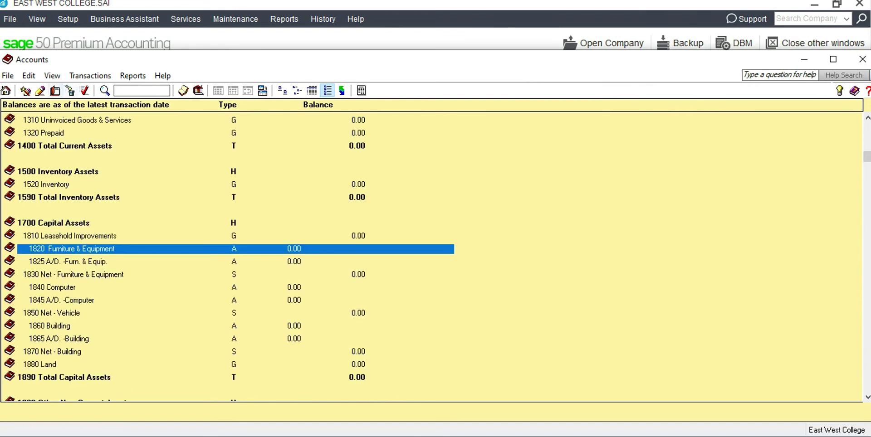
Create group account 1815 named A/D-Leasehold Improvement among the capital assets and save the record.
click(55, 91)
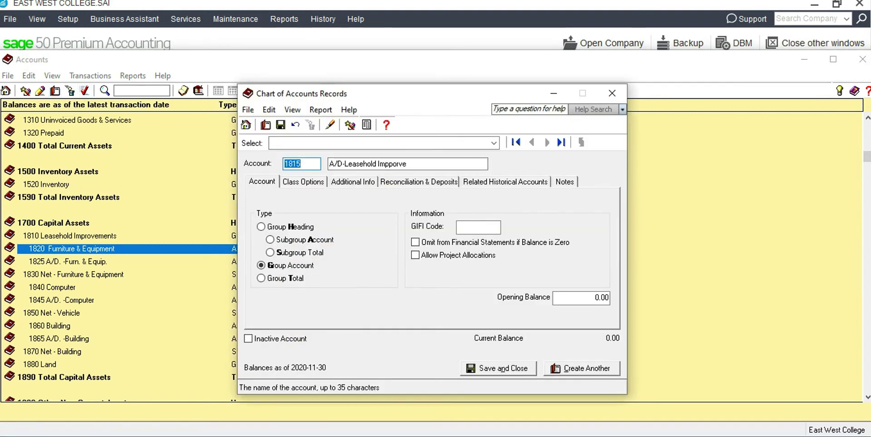
click(409, 163)
key(BackSpace)
key(BackSpace)
key(BackSpace)
key(BackSpace)
key(BackSpace)
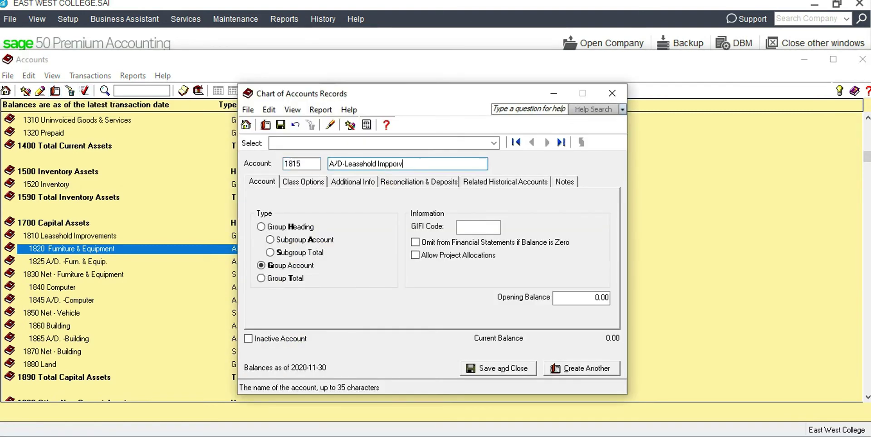
text(rovement)
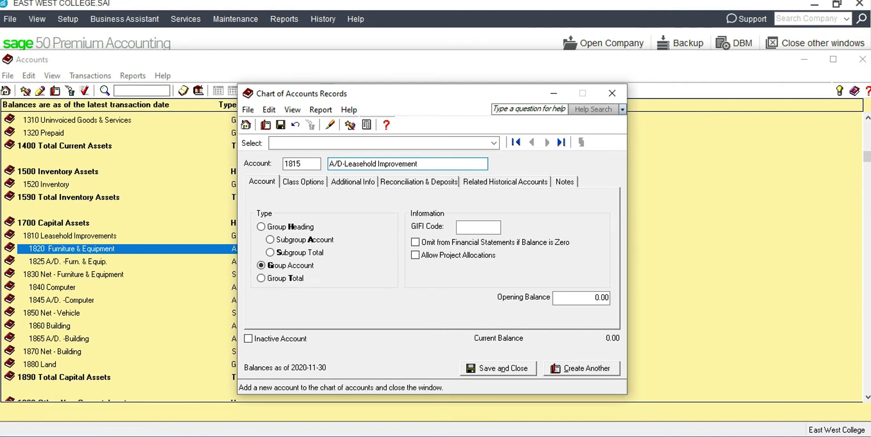
click(498, 368)
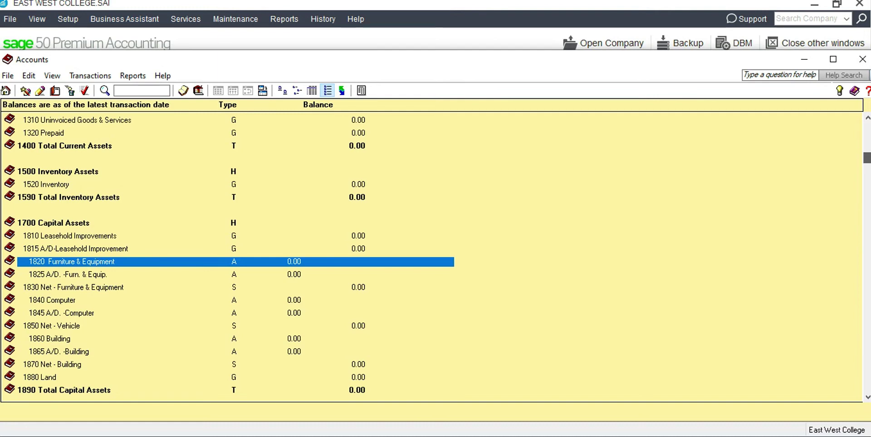
Rename account 2100 Accounts Payable as Accounts Payable Control and save the record.
drag(867, 159, 867, 203)
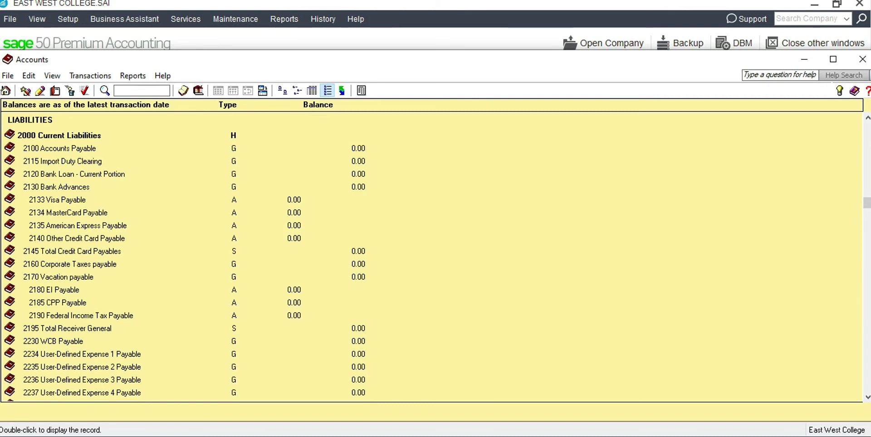
click(59, 149)
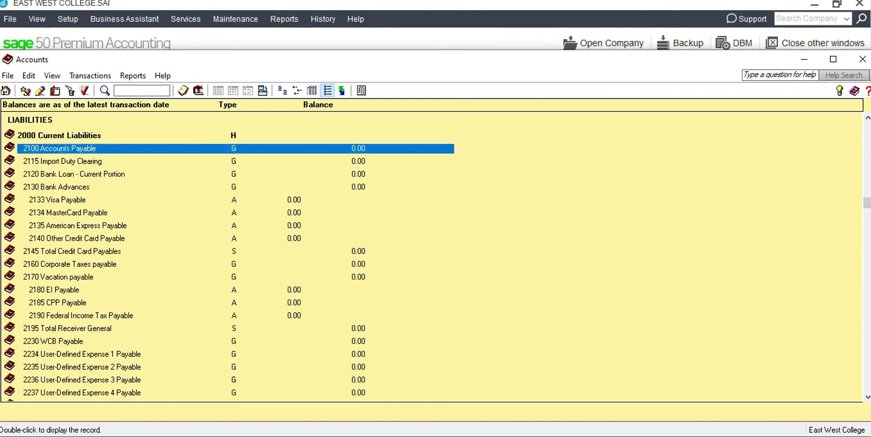
double_click(59, 149)
click(391, 164)
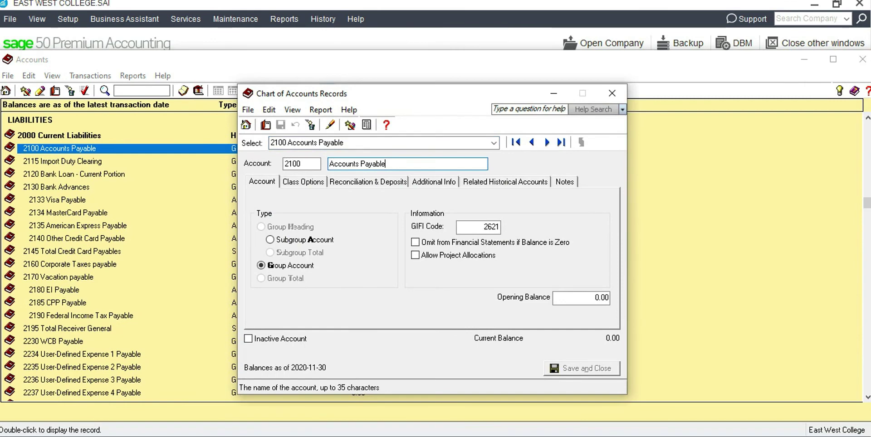
text(Control)
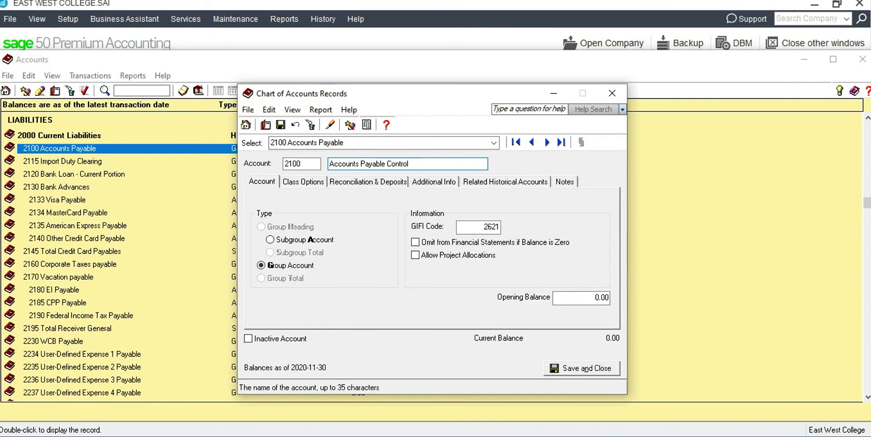
click(581, 369)
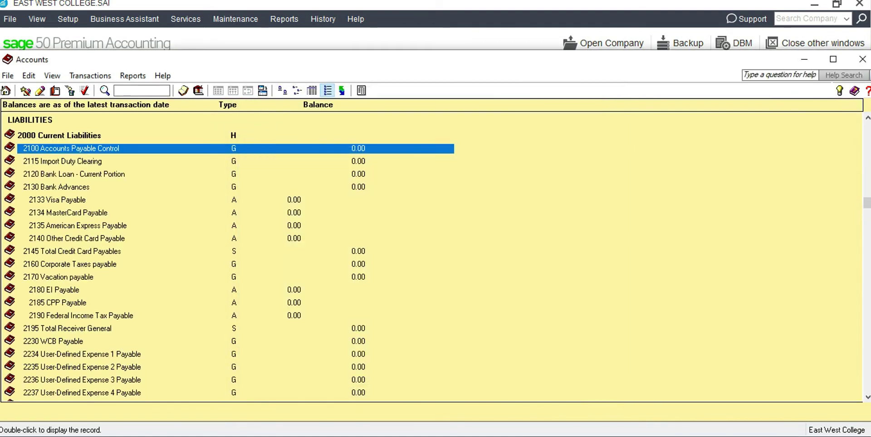
Rename account 2115 Import Duty Clearing as Accrued Accounts Payable and save the record.
click(63, 162)
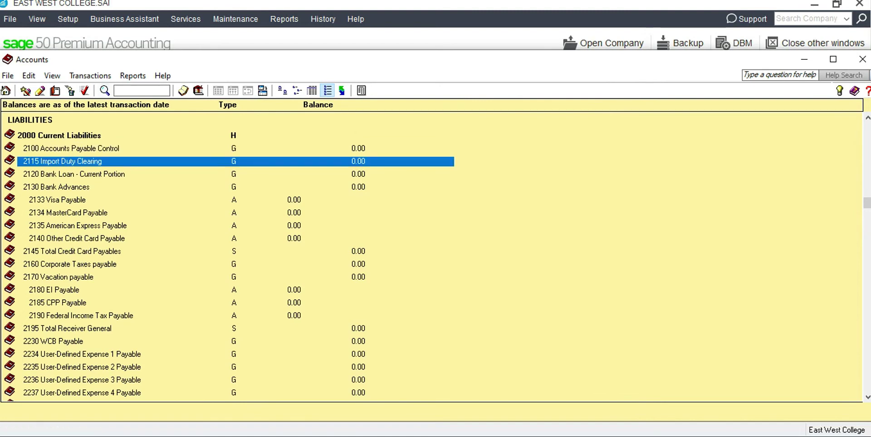
double_click(359, 162)
drag(395, 164, 341, 164)
key(BackSpace)
key(BackSpace)
key(BackSpace)
key(BackSpace)
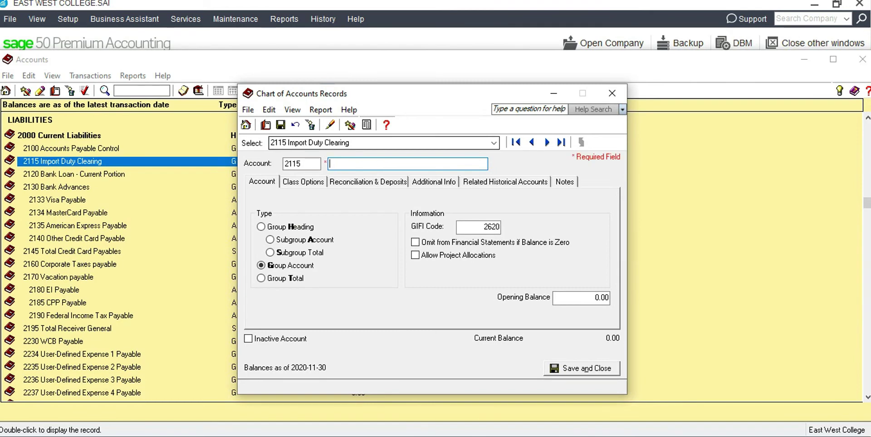
text(Accr)
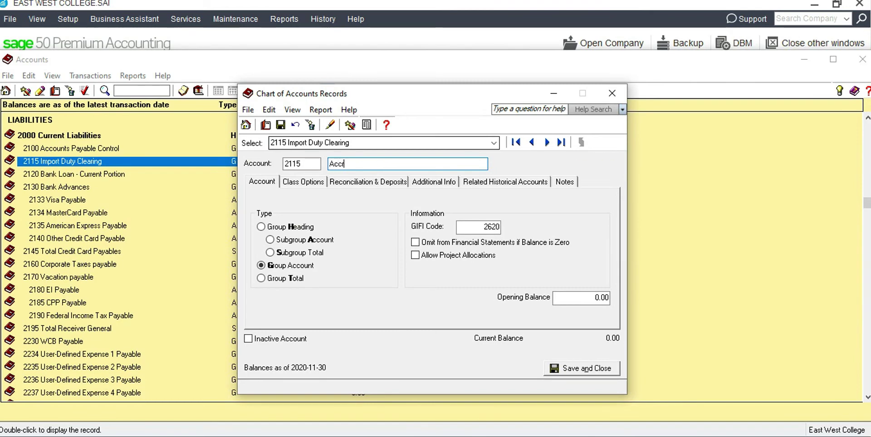
text(ued Accoun)
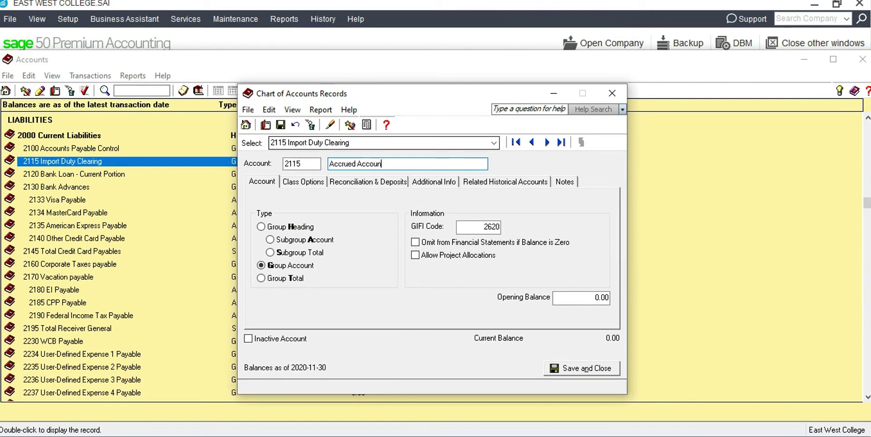
text(ts \p)
key(BackSpace)
key(BackSpace)
text(Payable)
click(582, 369)
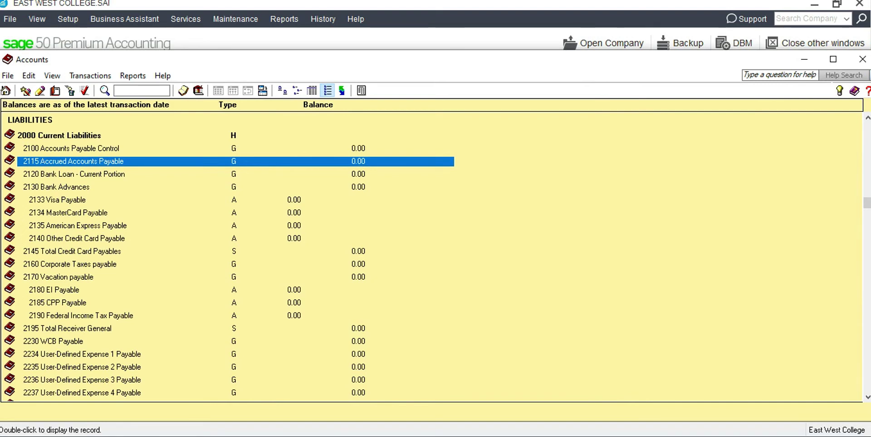
Rename account 2190 Federal Income Tax Payable as Income Tax Payable and save the record.
click(70, 265)
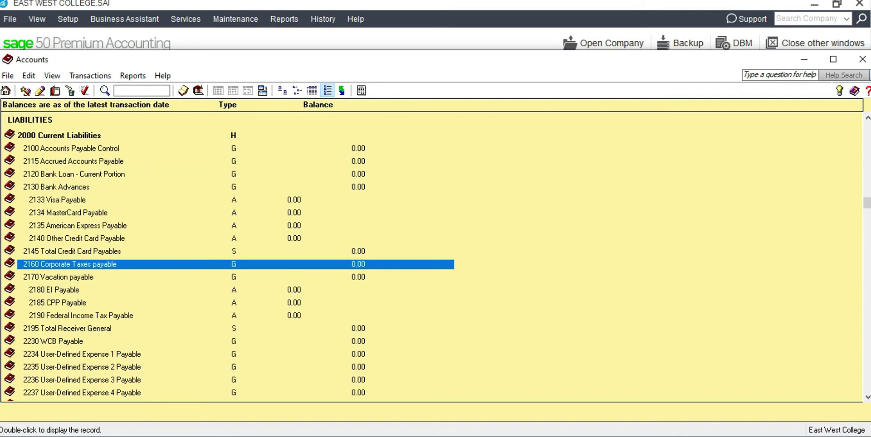
click(81, 316)
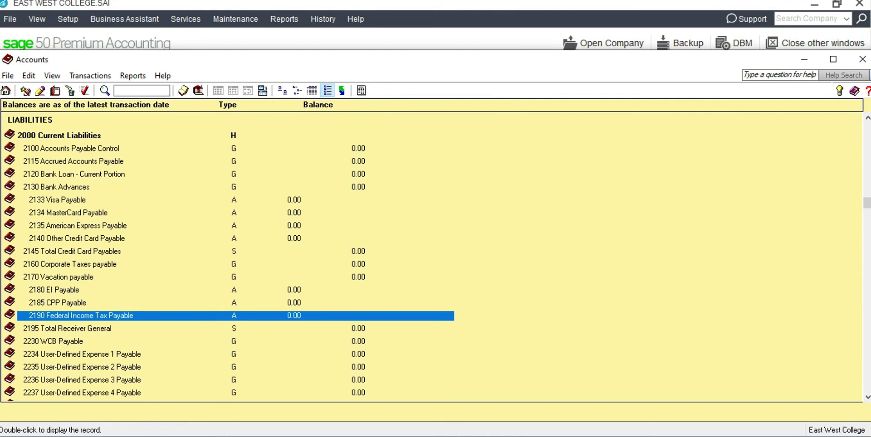
key(Return)
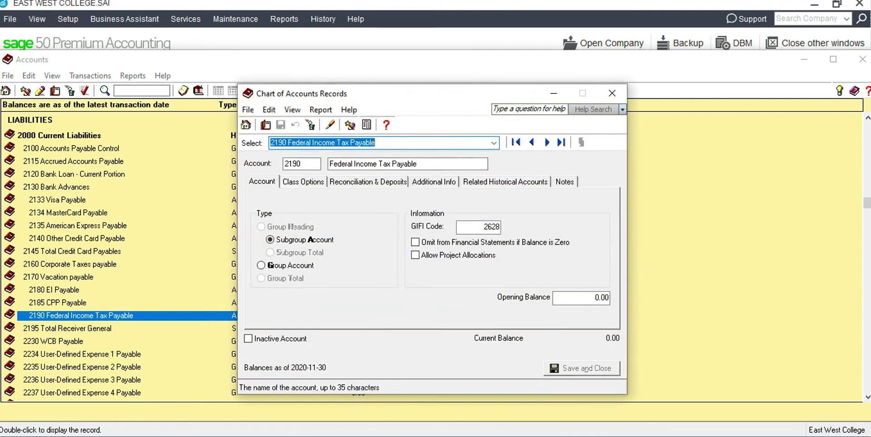
click(353, 164)
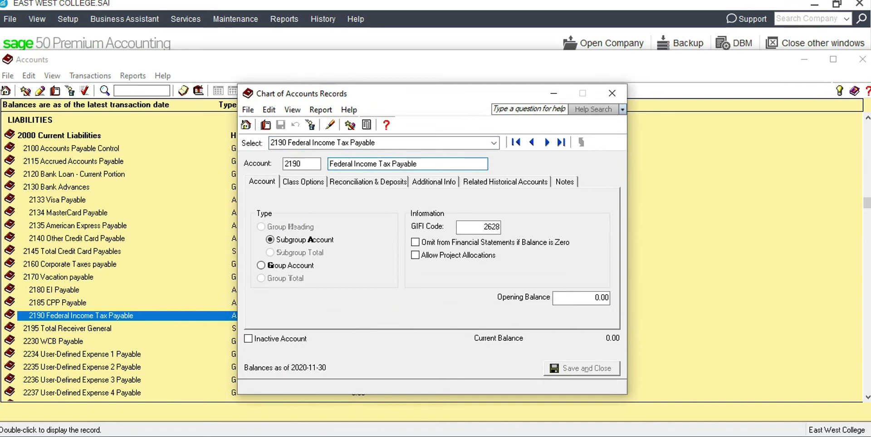
key(BackSpace)
key(BackSpace)
key(BackSpace)
key(BackSpace)
key(BackSpace)
key(BackSpace)
key(BackSpace)
key(BackSpace)
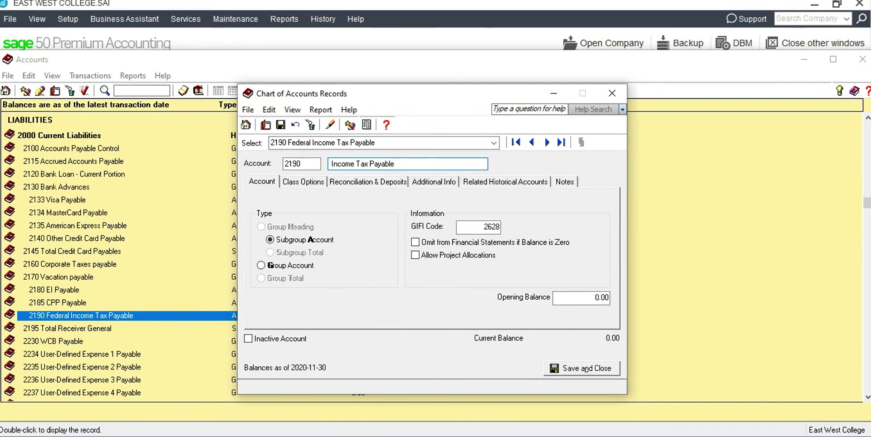
click(582, 369)
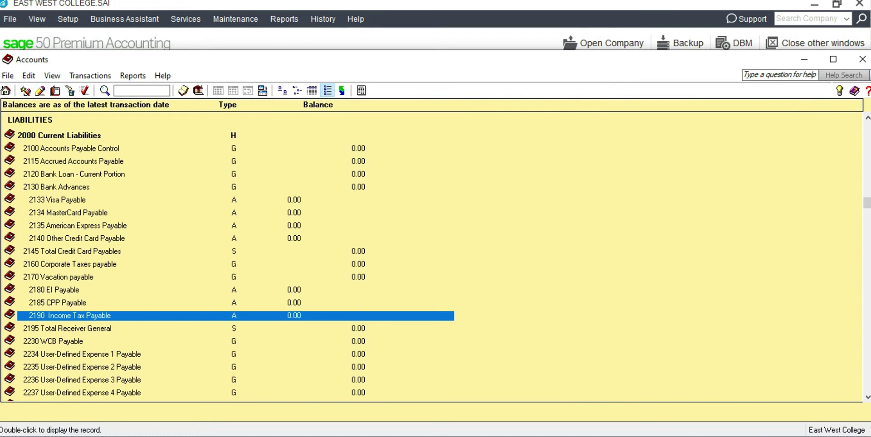
Rename account 2170 Vacation payable as Holiday Pay payable and save the record.
click(58, 277)
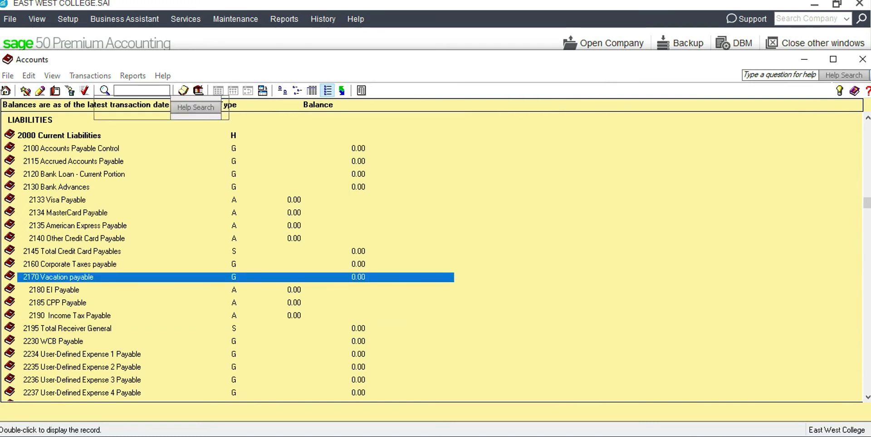
click(183, 90)
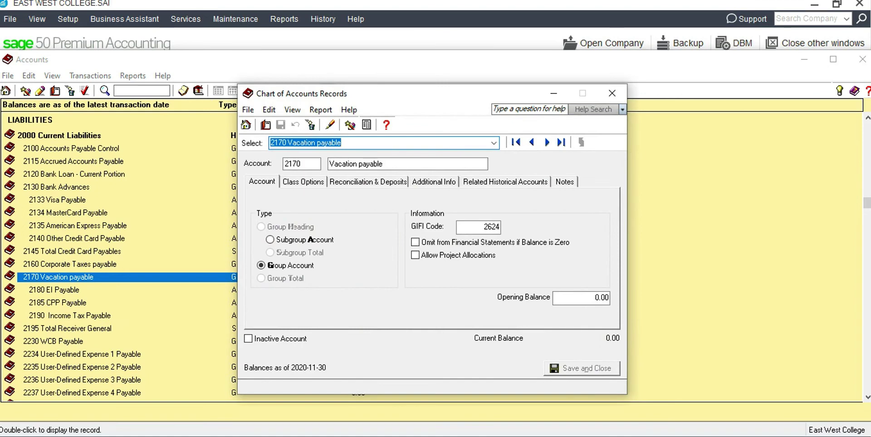
click(408, 164)
drag(357, 163, 328, 164)
text(Holiday )
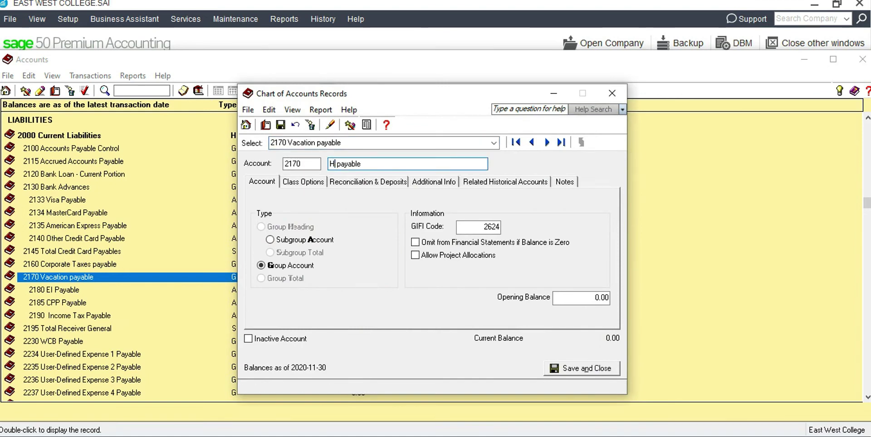
text(Pay)
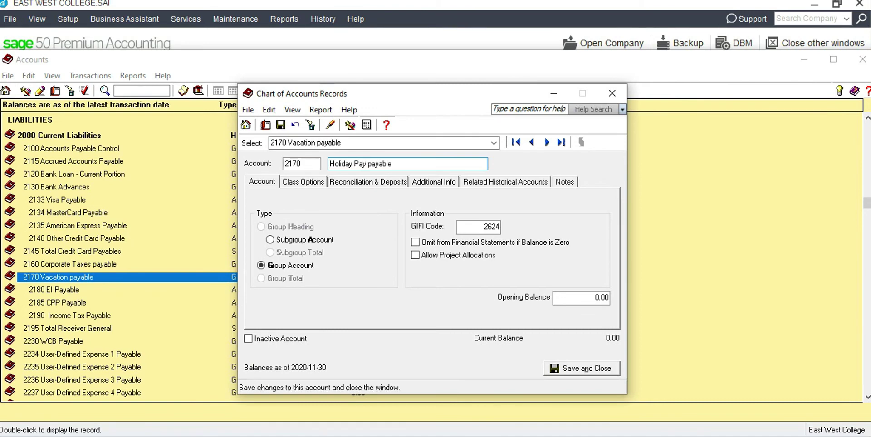
click(581, 369)
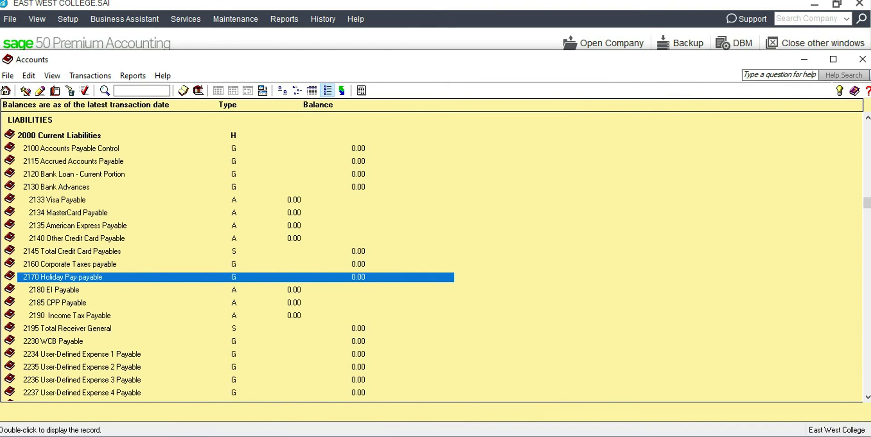
Rename account 2130 Bank Advances as Deferred Revenue and save the record.
click(69, 265)
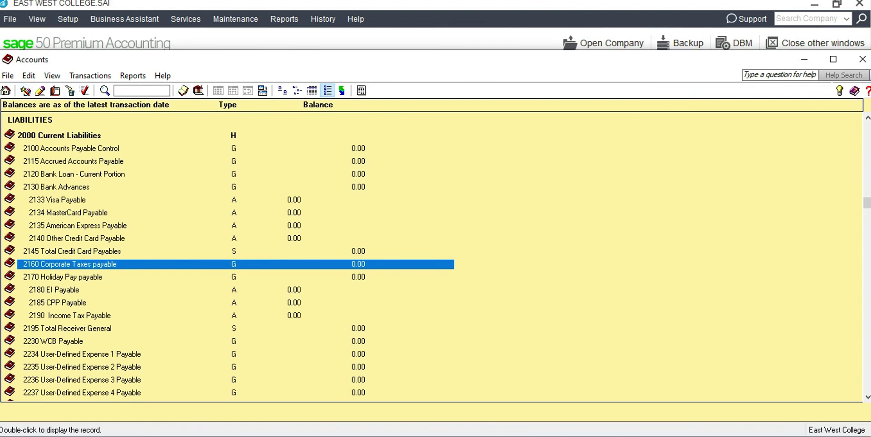
click(65, 187)
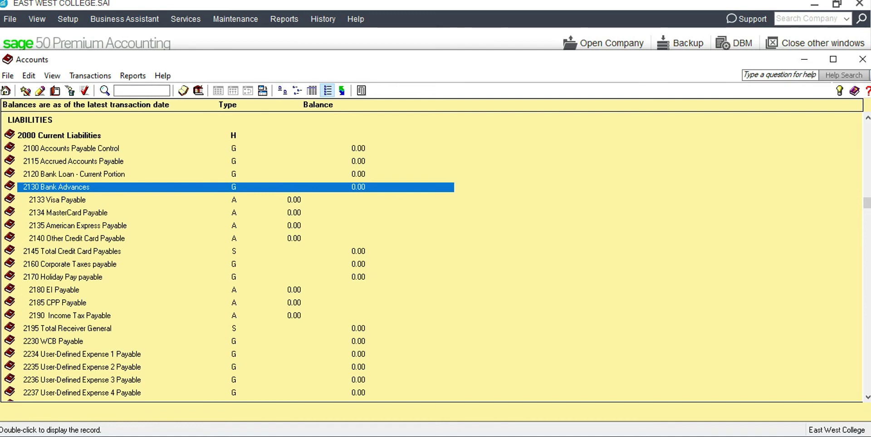
double_click(56, 187)
drag(380, 164, 330, 164)
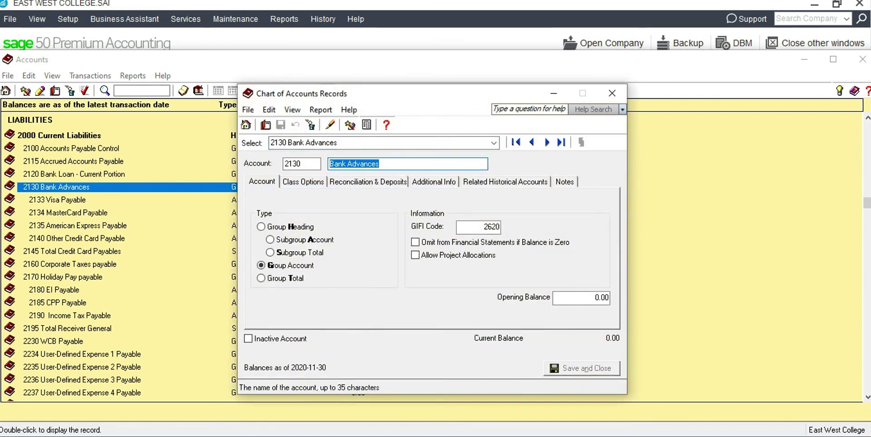
text(Defe)
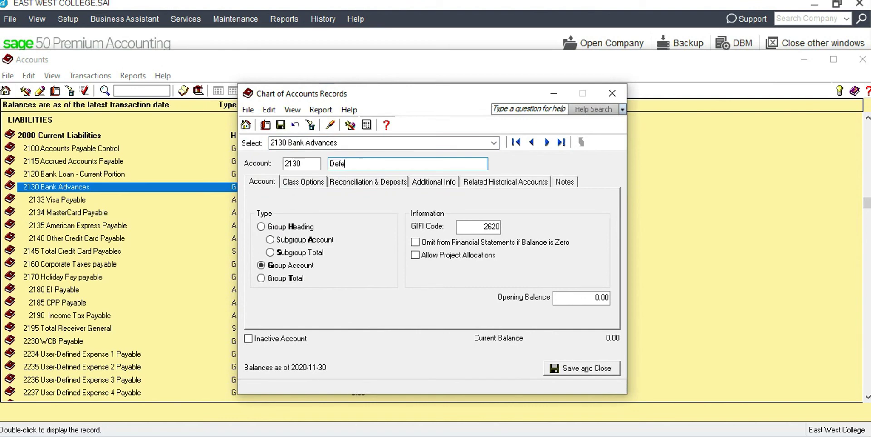
text(rred Revenue)
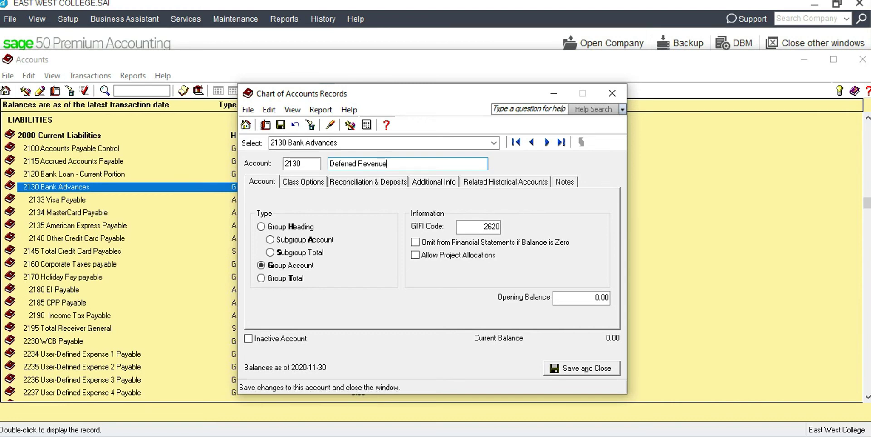
click(582, 369)
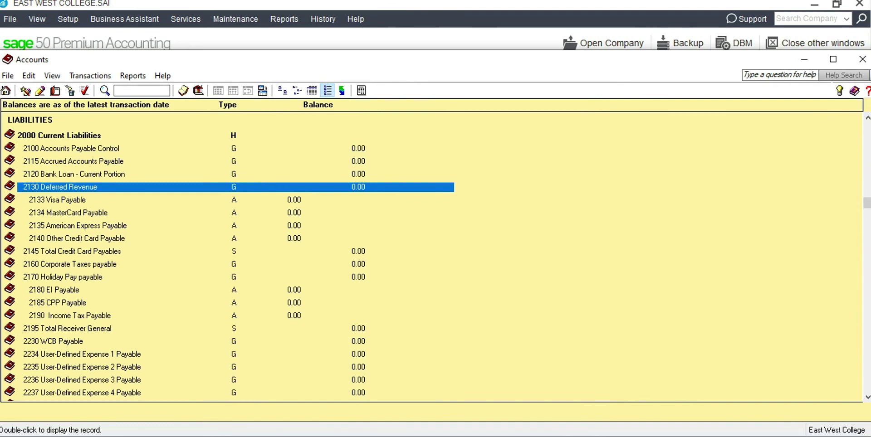
Rename account 2133 Visa Payable as Mortgage Payable and save the record.
double_click(57, 201)
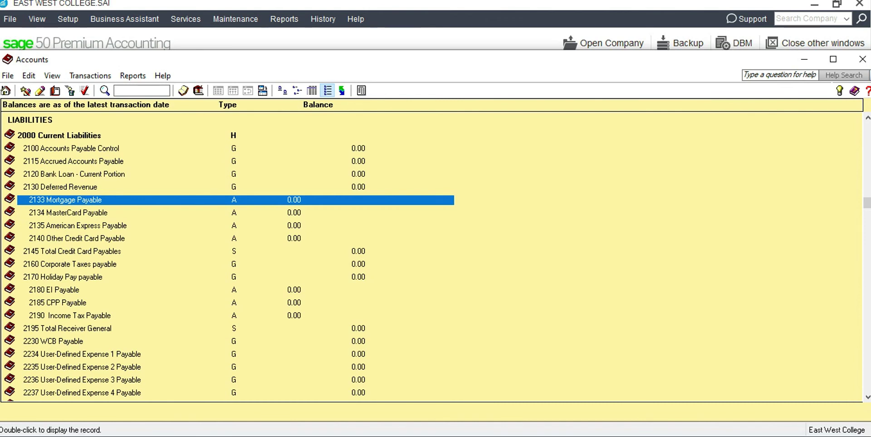
click(68, 213)
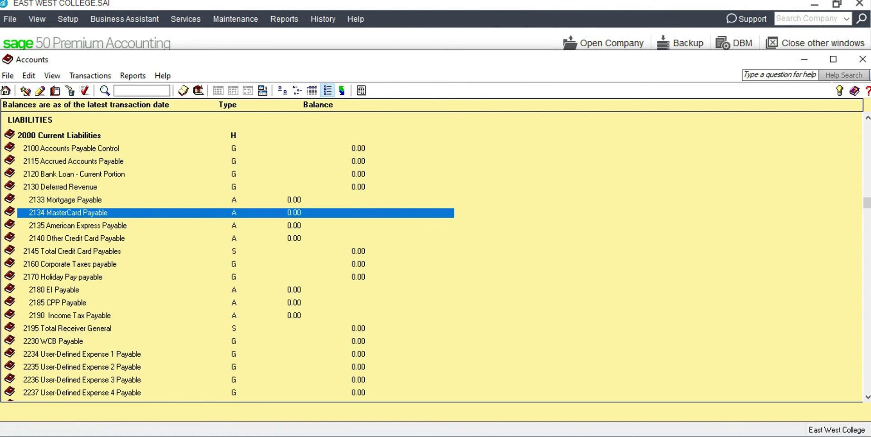
double_click(68, 213)
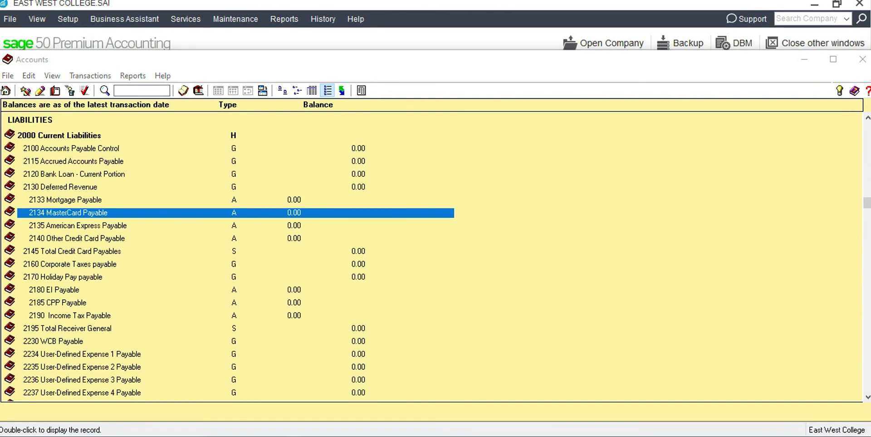
drag(398, 163, 328, 165)
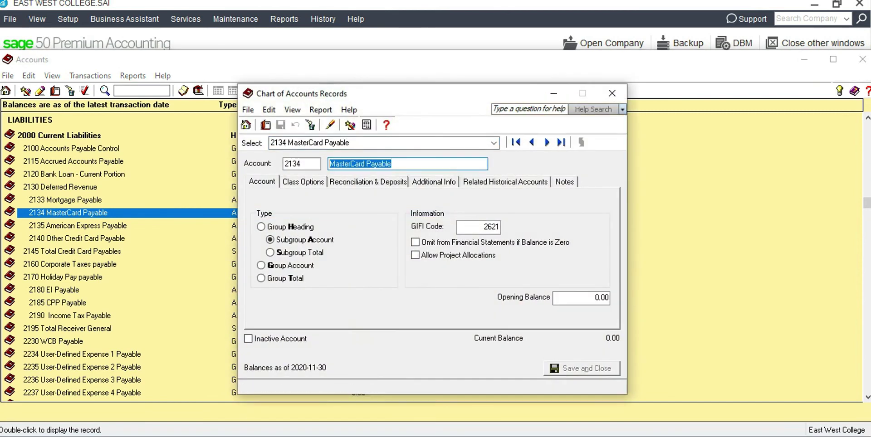
key(alt+h)
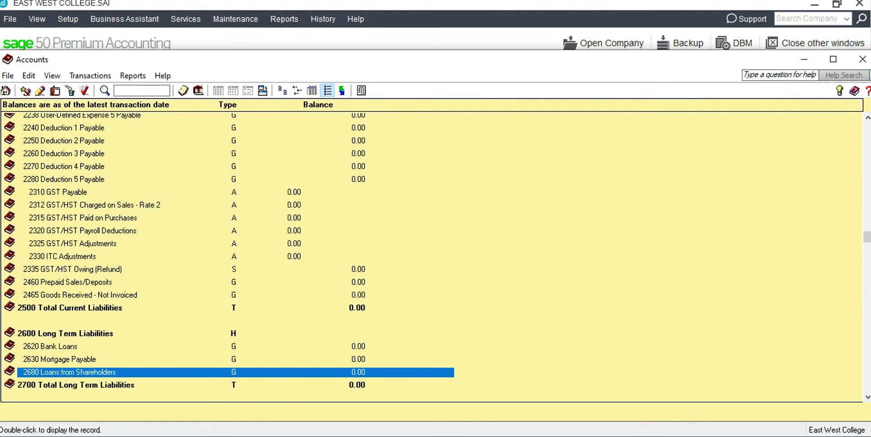
Rename account 2680 Loans from Shareholders as "Shareholder loan-" followed by the shareholder's initial and surname, and save the record.
double_click(69, 372)
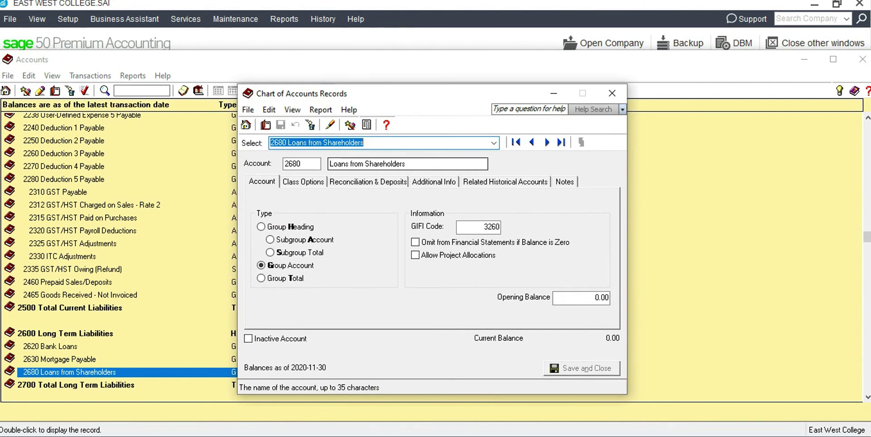
key(Tab)
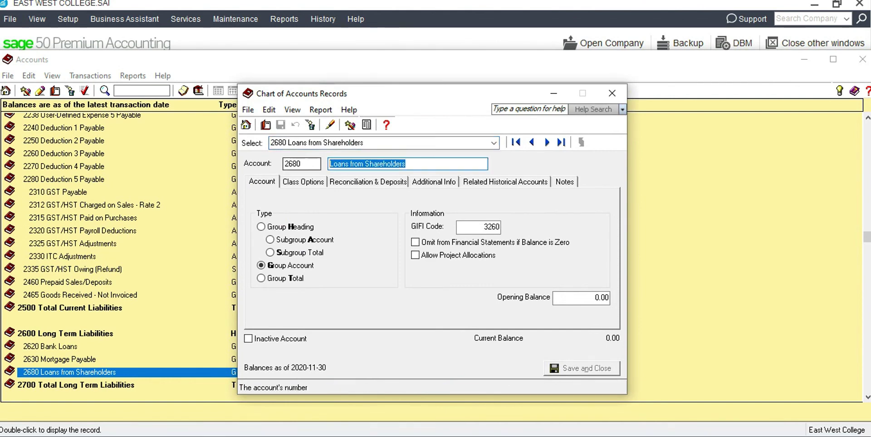
text(Share)
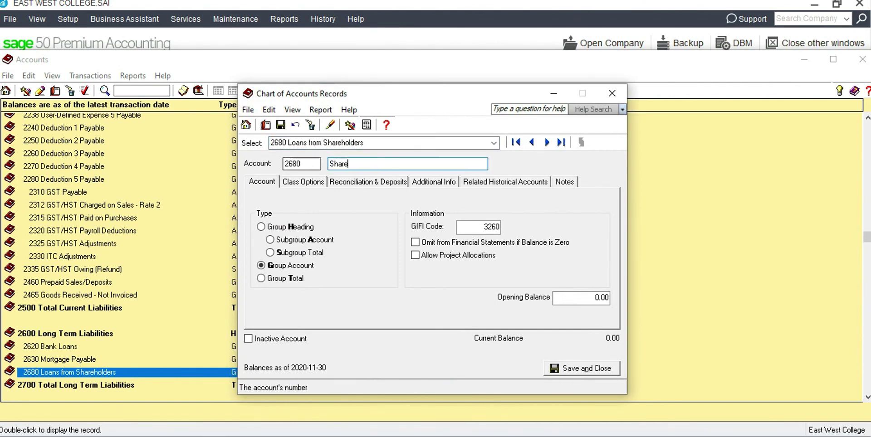
text(holder loan-M. Lasker)
key(Tab)
key(Tab)
key(Tab)
key(Tab)
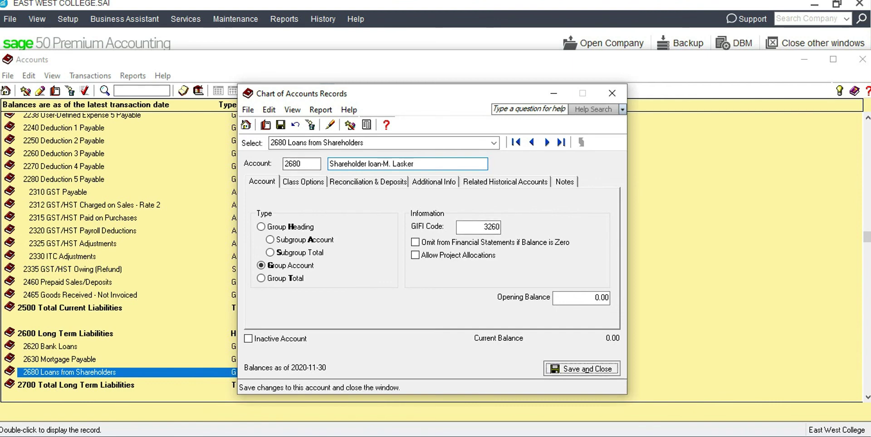
key(Return)
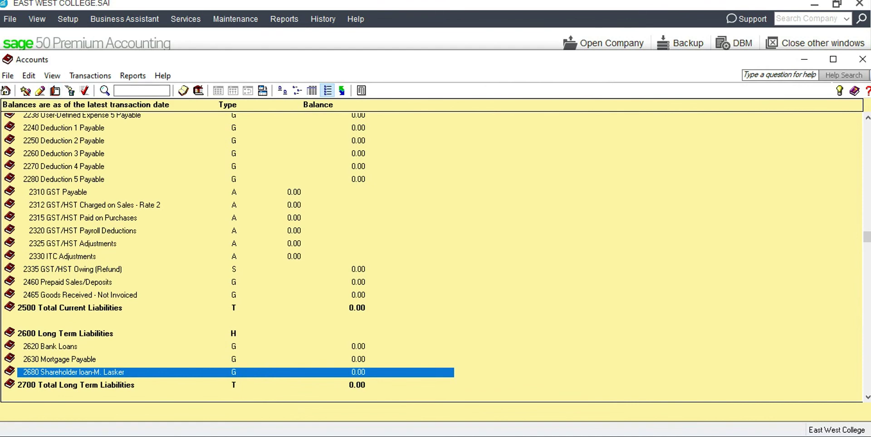
Rename long-term account 2630 Mortgage Payable as "Shareholder Loan-" followed by the other shareholder's name, and save the record.
click(59, 359)
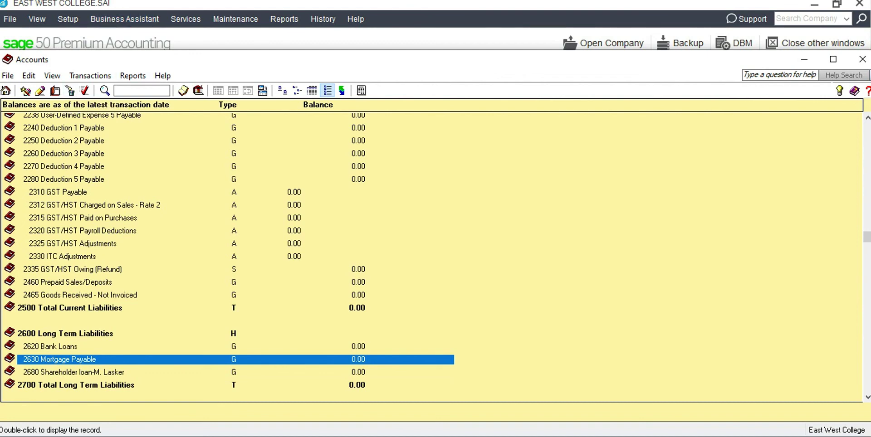
double_click(59, 360)
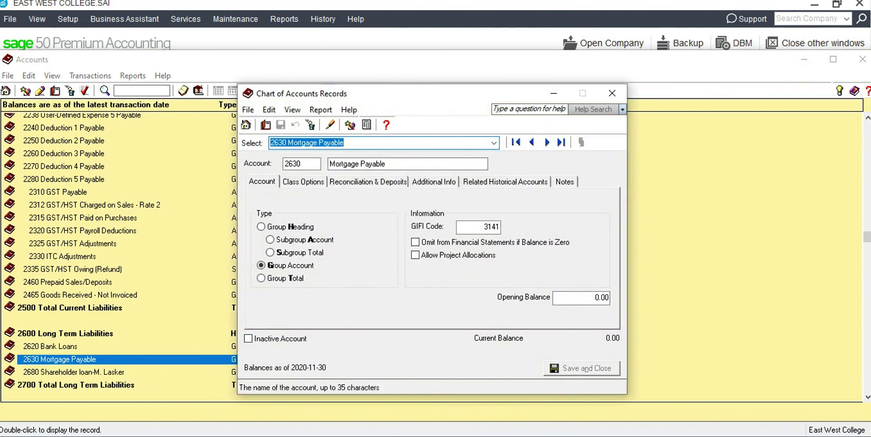
drag(388, 164, 330, 164)
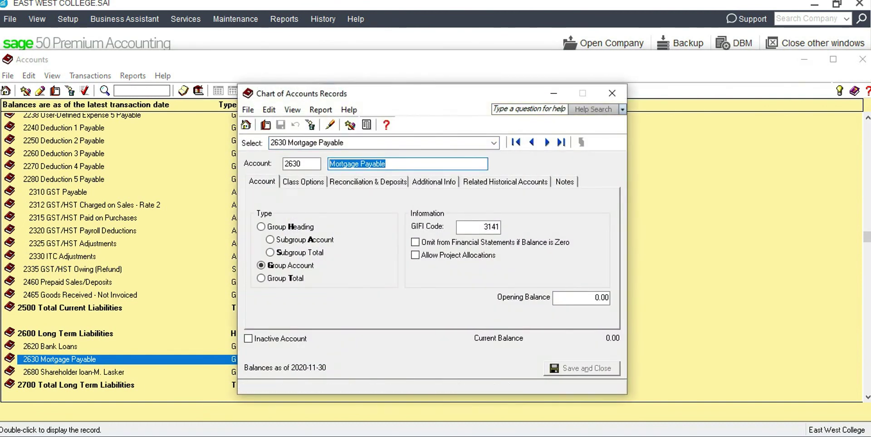
text(Shareholde)
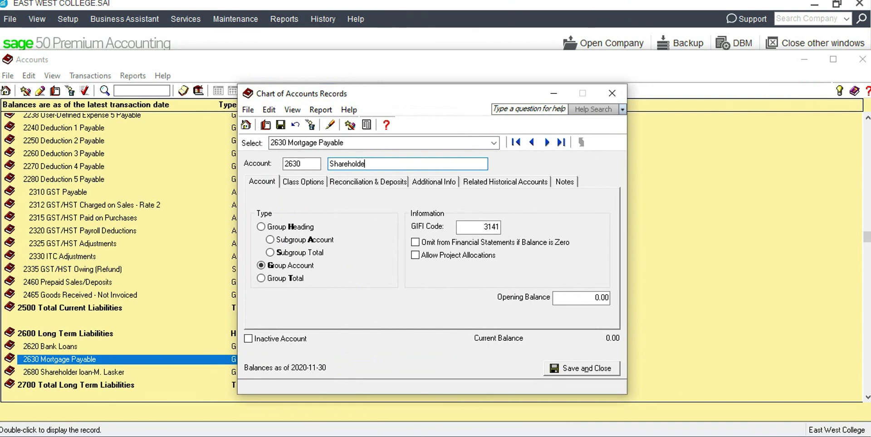
text(r Loan-Arif C.)
click(582, 368)
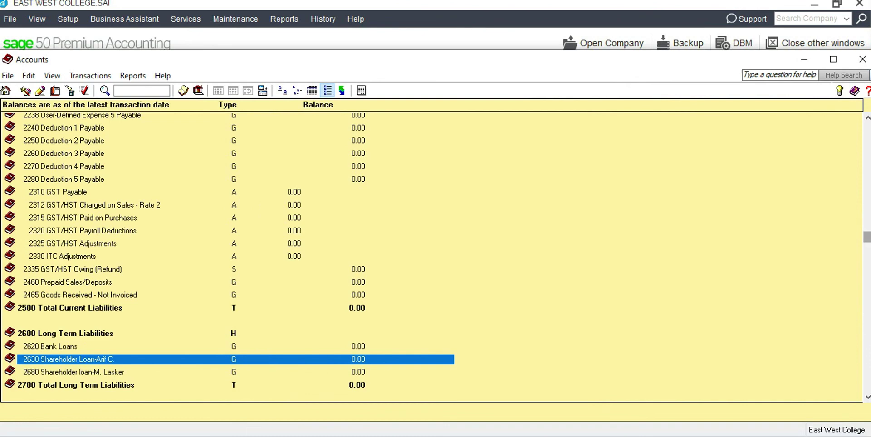
Create group account 3580 Dividend under Retained Earnings, before 3600 Current Earnings, and save the record.
drag(867, 236, 867, 265)
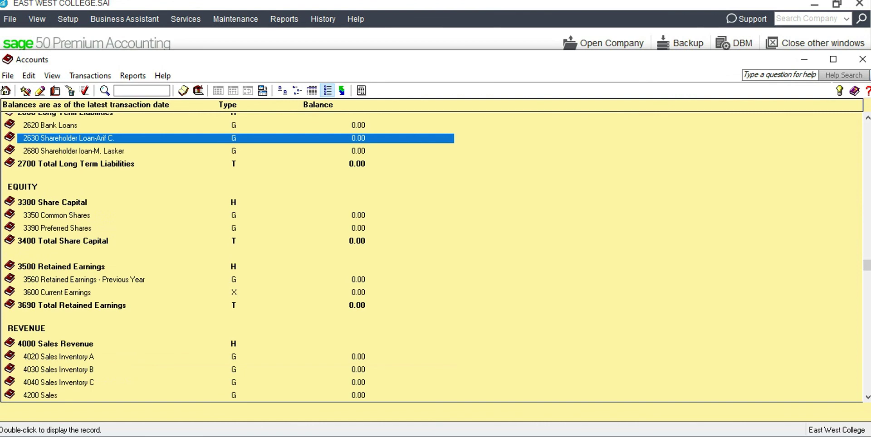
click(57, 215)
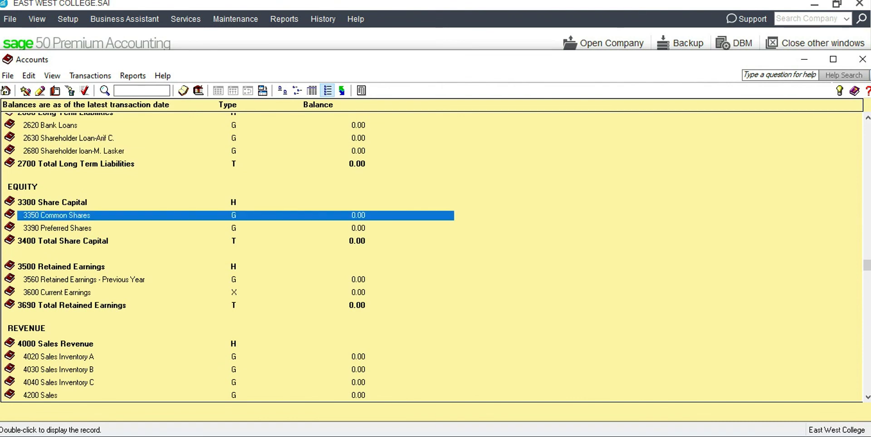
click(63, 241)
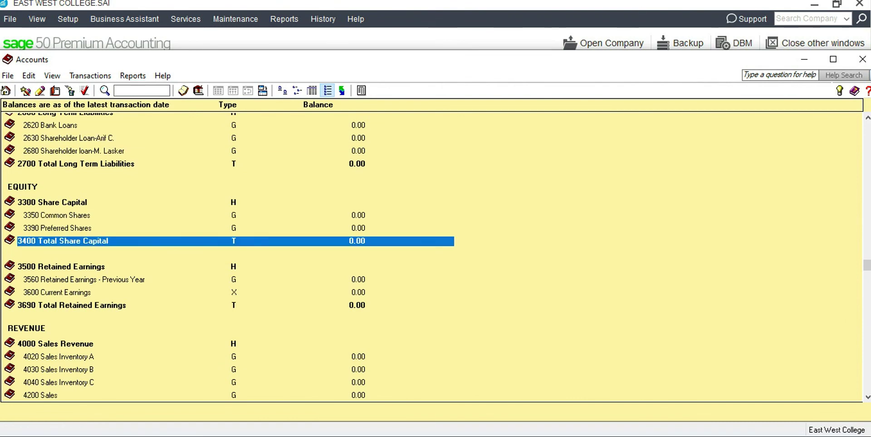
click(84, 280)
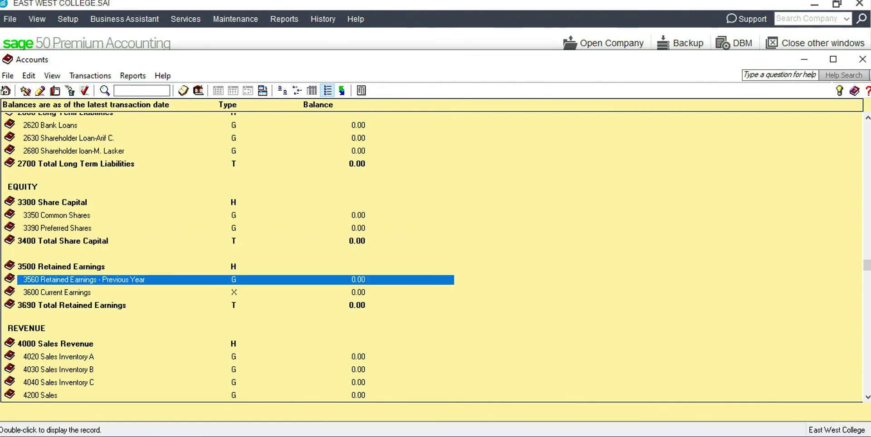
click(57, 292)
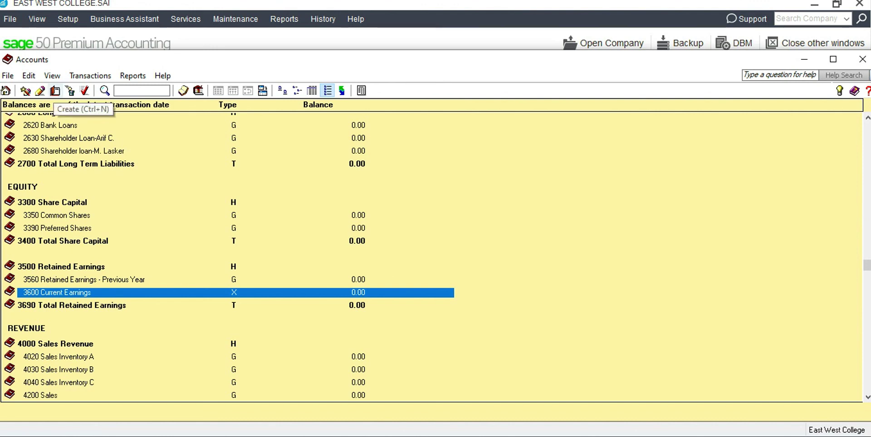
click(55, 91)
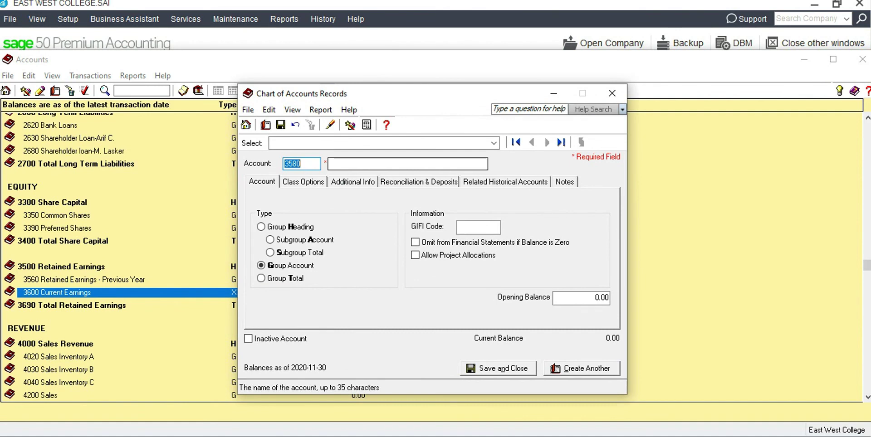
click(407, 164)
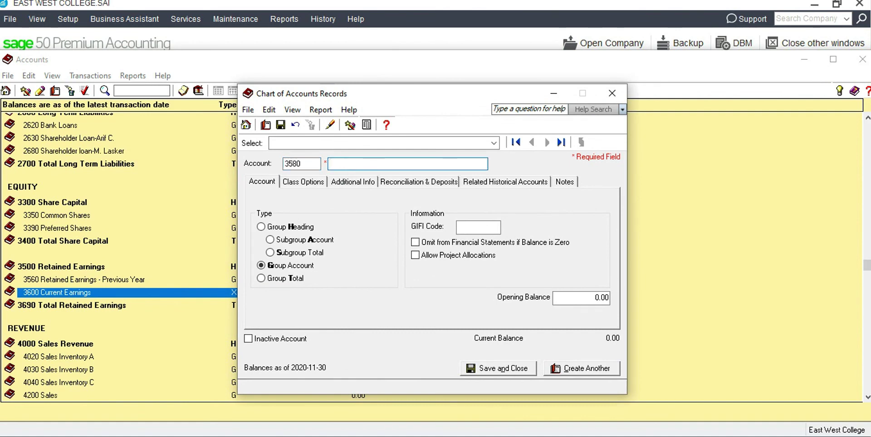
text(Dividend)
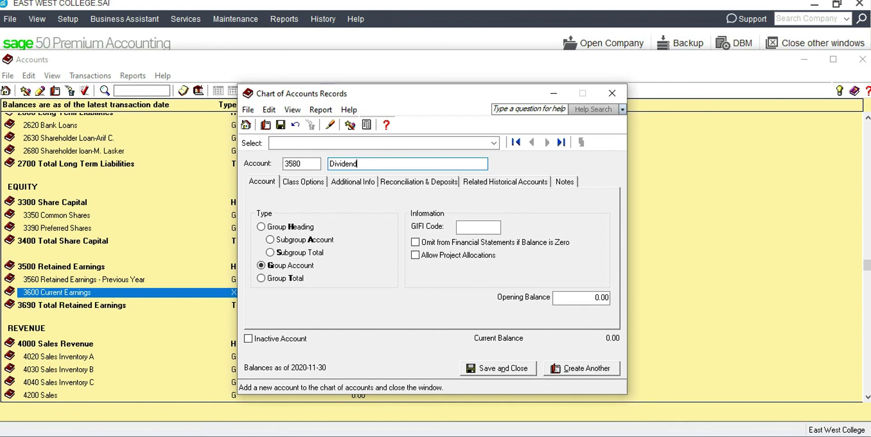
click(498, 369)
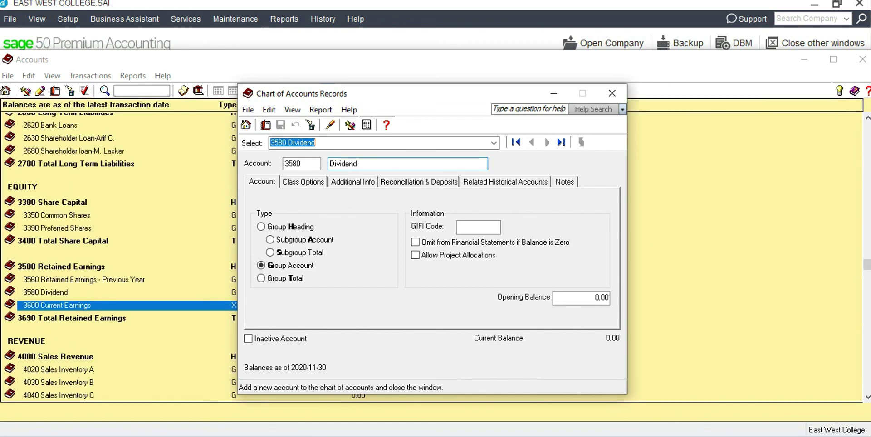